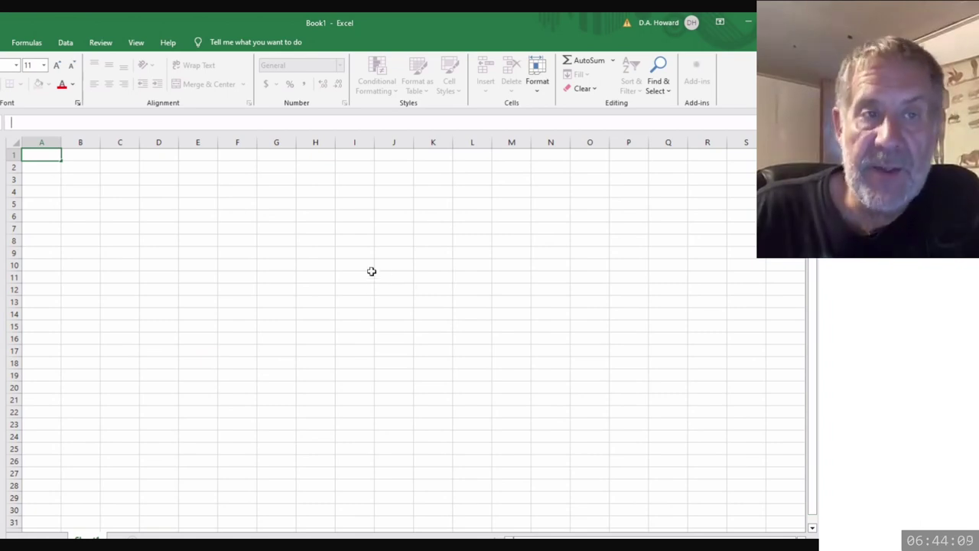
# Draw the timeline with borders: a long baseline along row 9 and thick vertical ticks
pyautogui.click(109, 193)
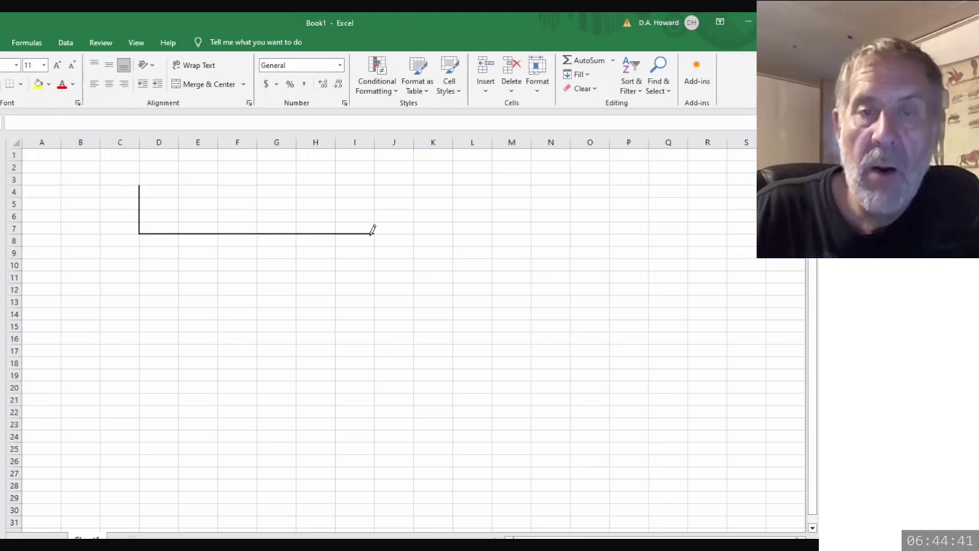
pyautogui.moveTo(378, 229); pyautogui.dragTo(533, 230)
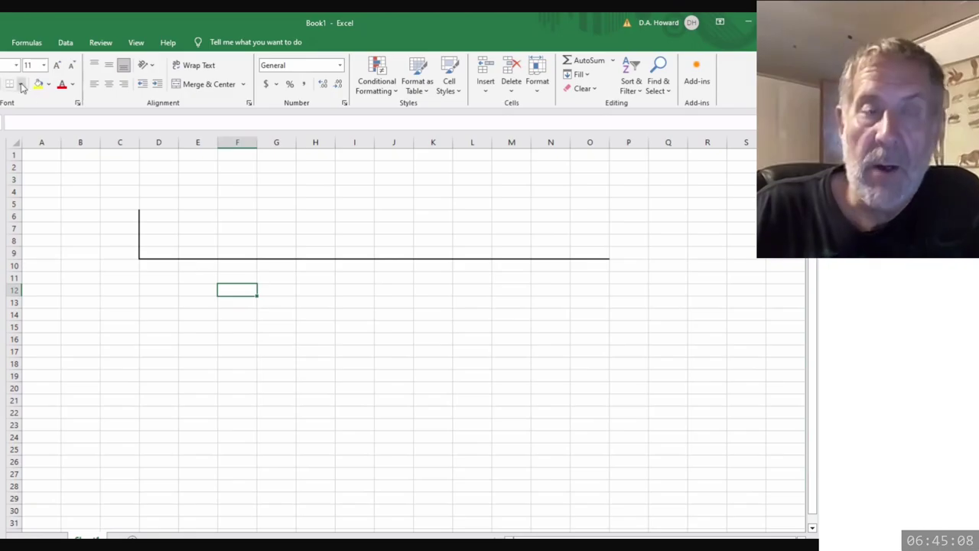
pyautogui.click(20, 83)
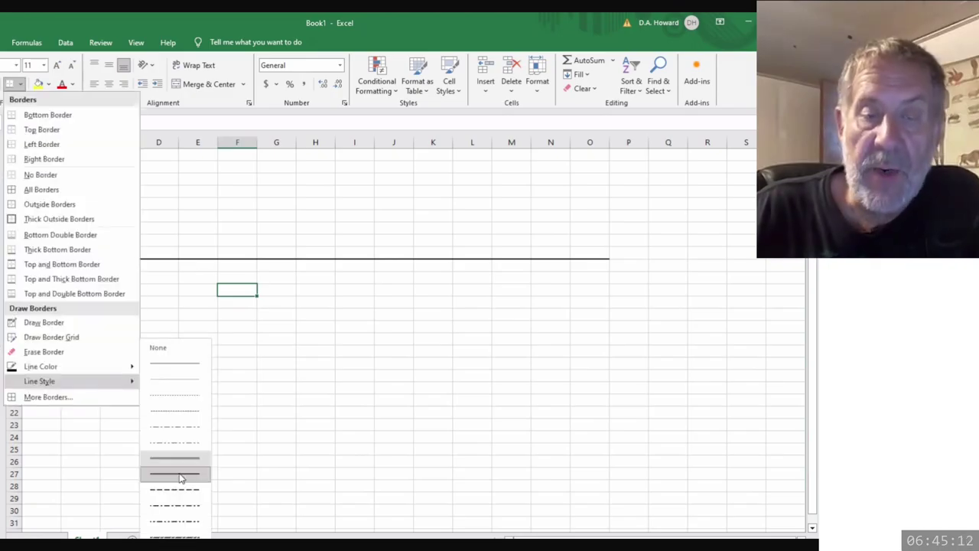
pyautogui.click(179, 466)
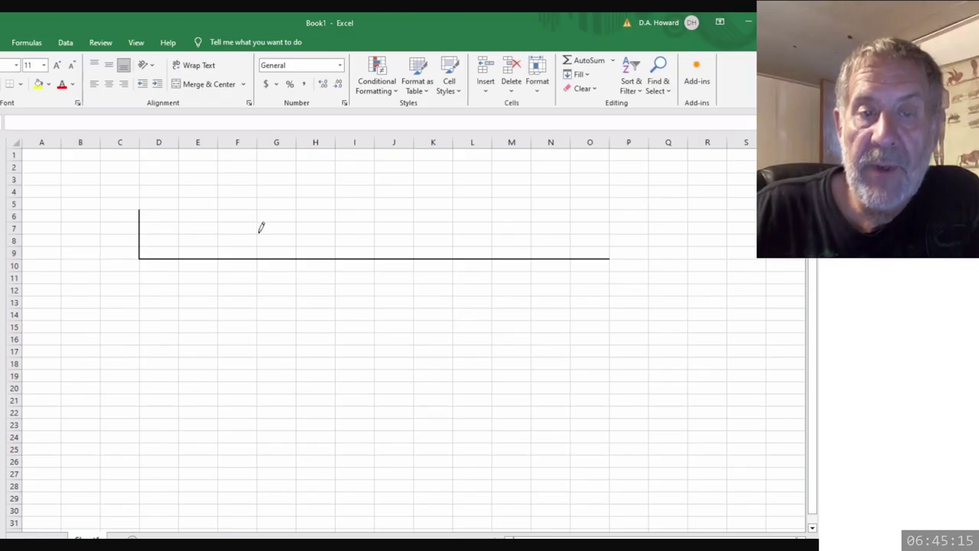
pyautogui.moveTo(257, 223); pyautogui.dragTo(257, 241)
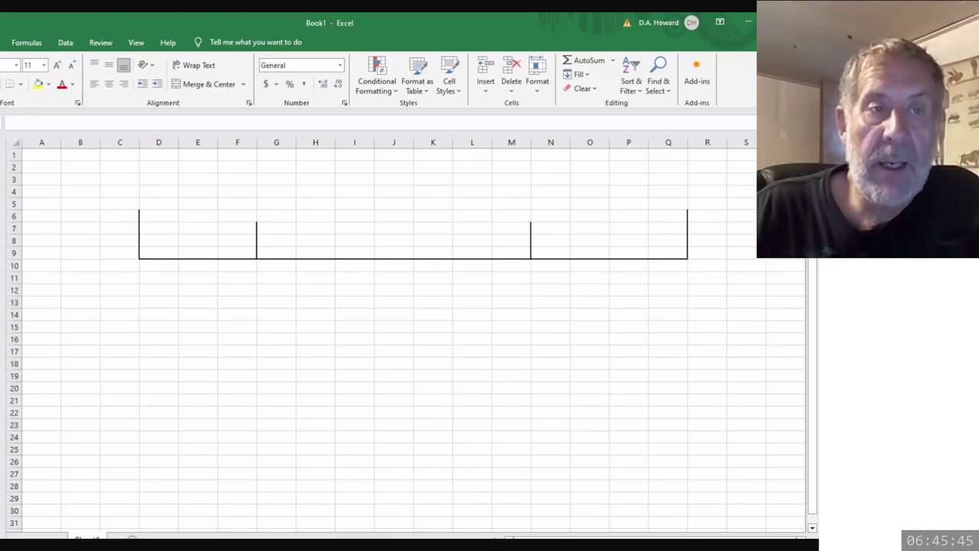
# Merge and centre H4:J4 and enter the label '70 weeks' above the timeline
pyautogui.press('Escape')
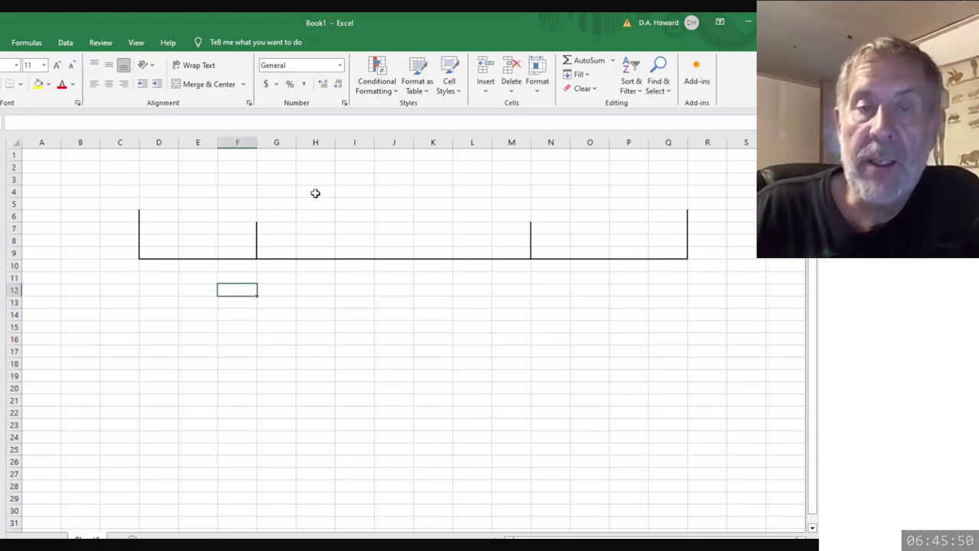
pyautogui.moveTo(315, 193); pyautogui.dragTo(394, 191)
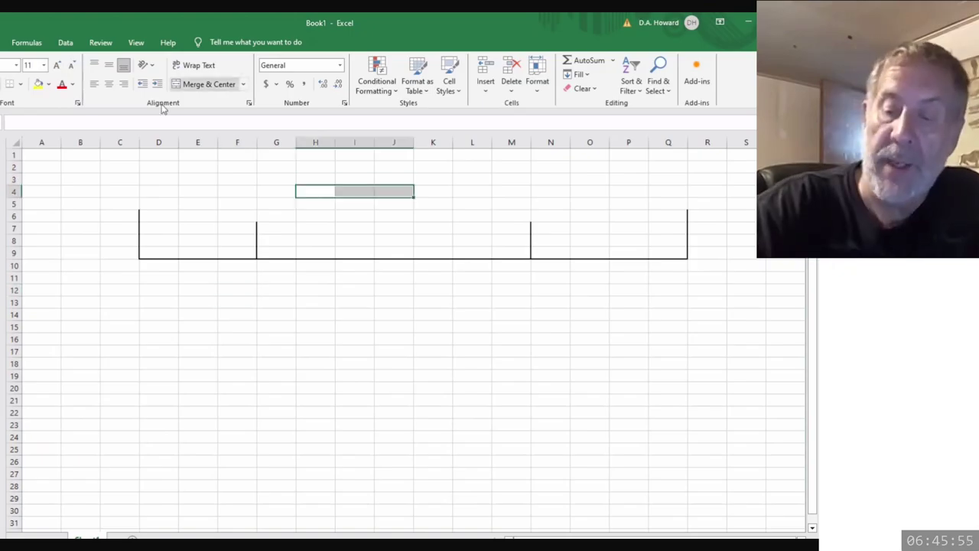
pyautogui.click(208, 84)
pyautogui.write('70')
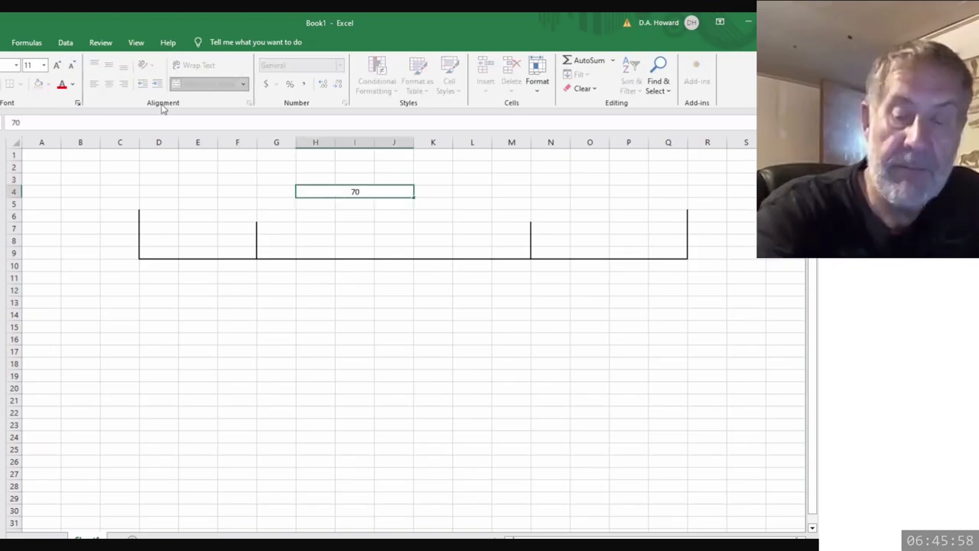
pyautogui.write(' weeks')
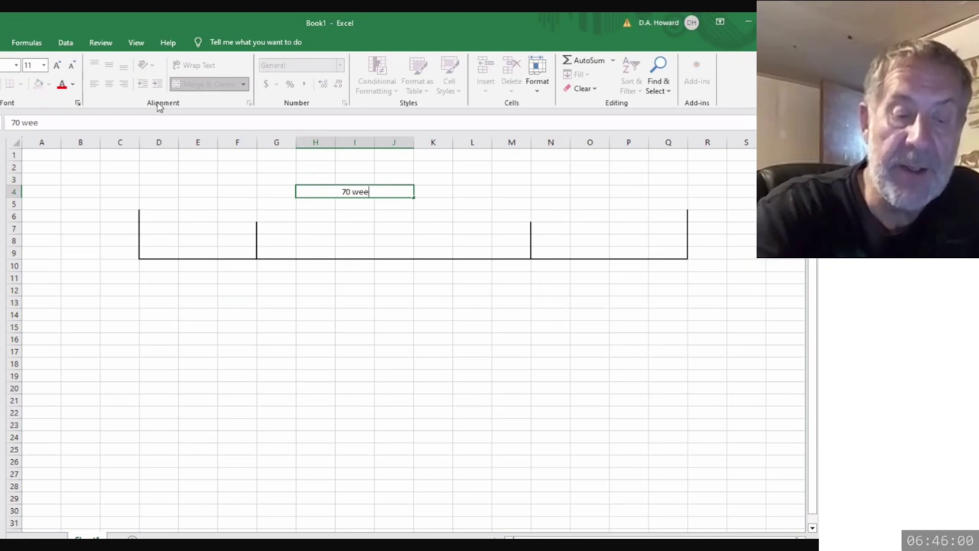
pyautogui.click(494, 304)
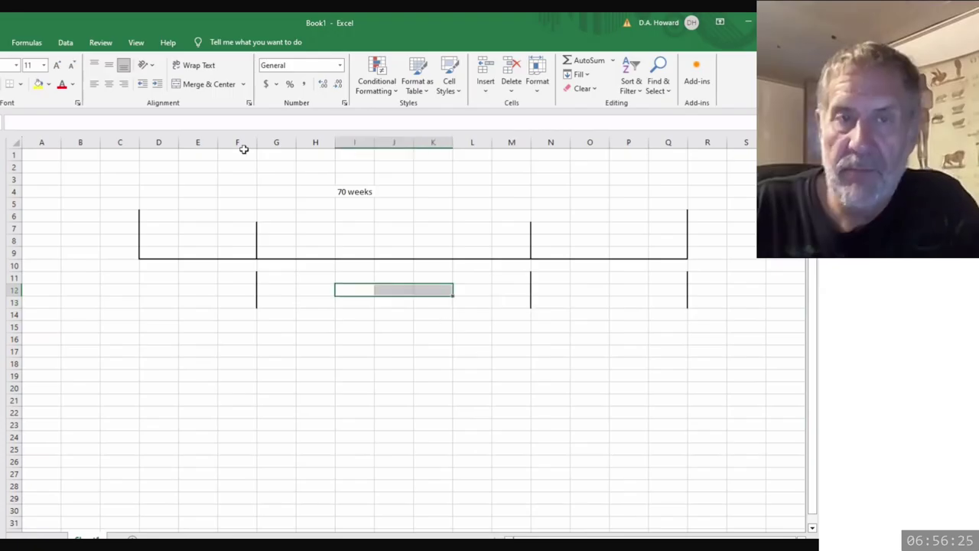
# Merge and centre I12:K12 for the middle label, then select cell E12
pyautogui.click(209, 84)
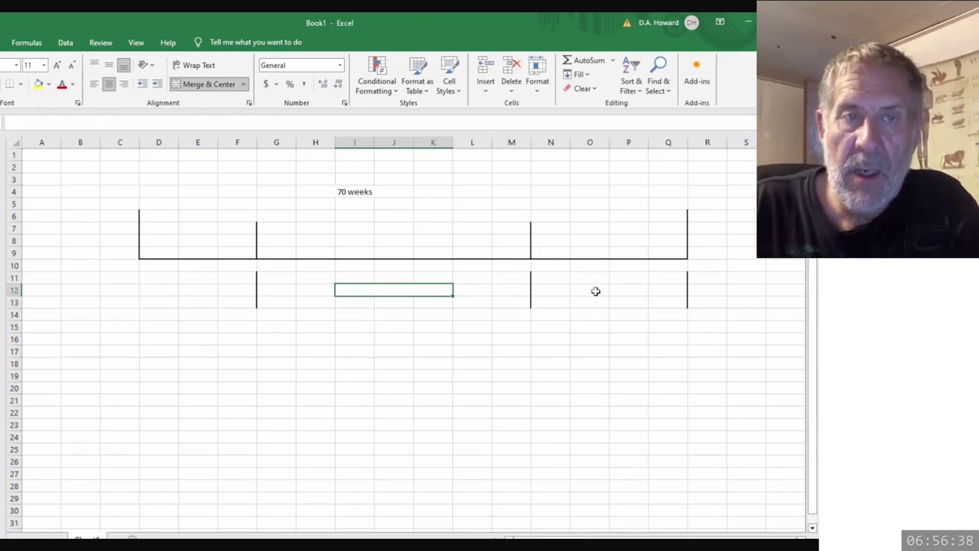
pyautogui.click(595, 290)
pyautogui.click(417, 352)
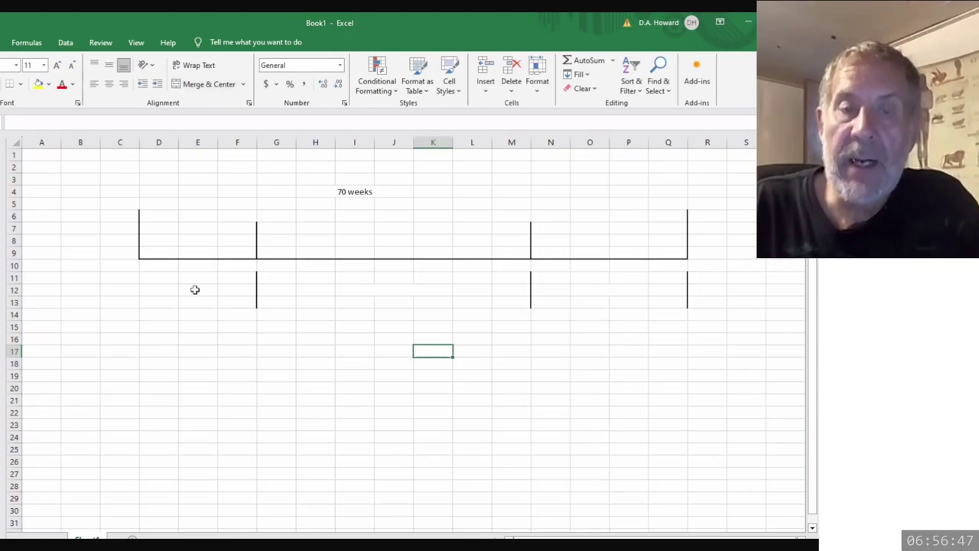
pyautogui.click(196, 289)
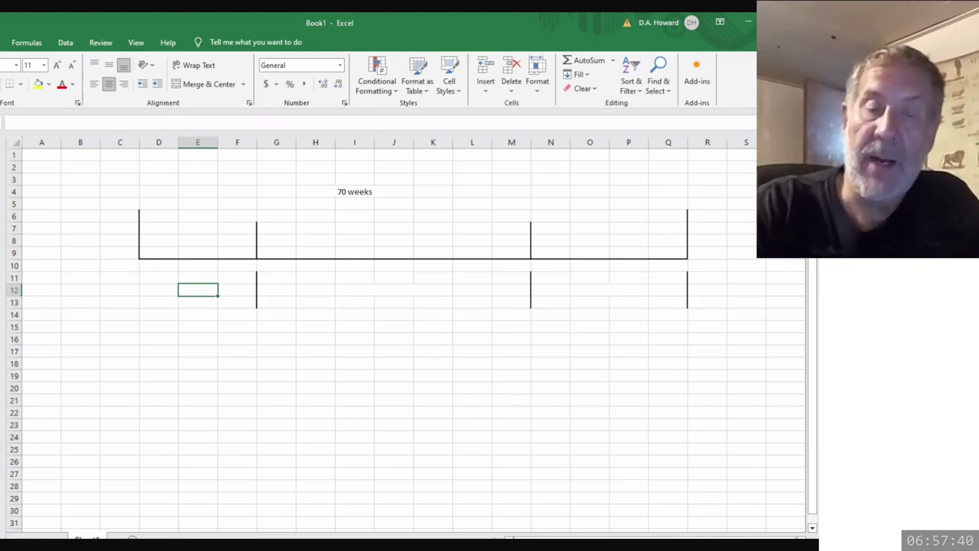
# Label E12 '7 weeks' and merged I12 '62 weeks' beneath the timeline
pyautogui.write('7 weeks')
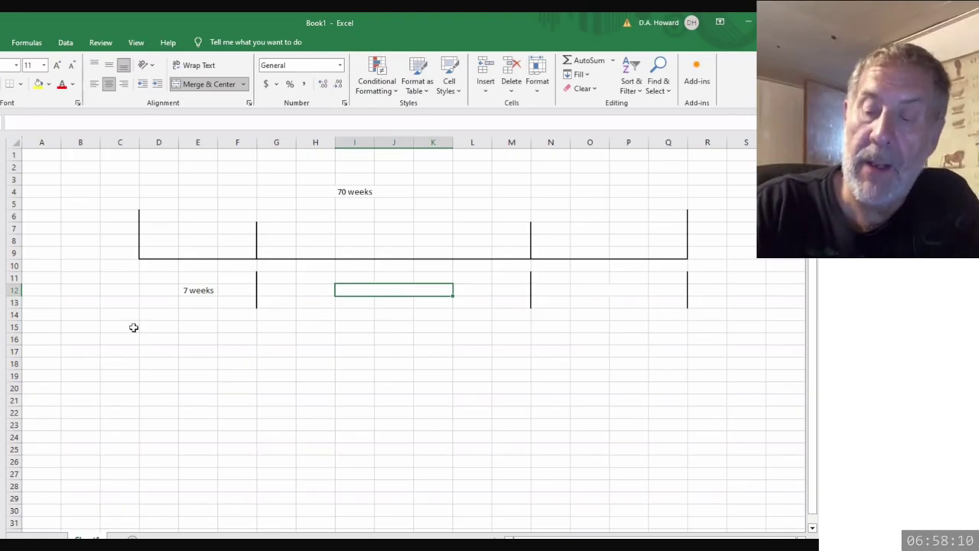
pyautogui.write('62 weeks')
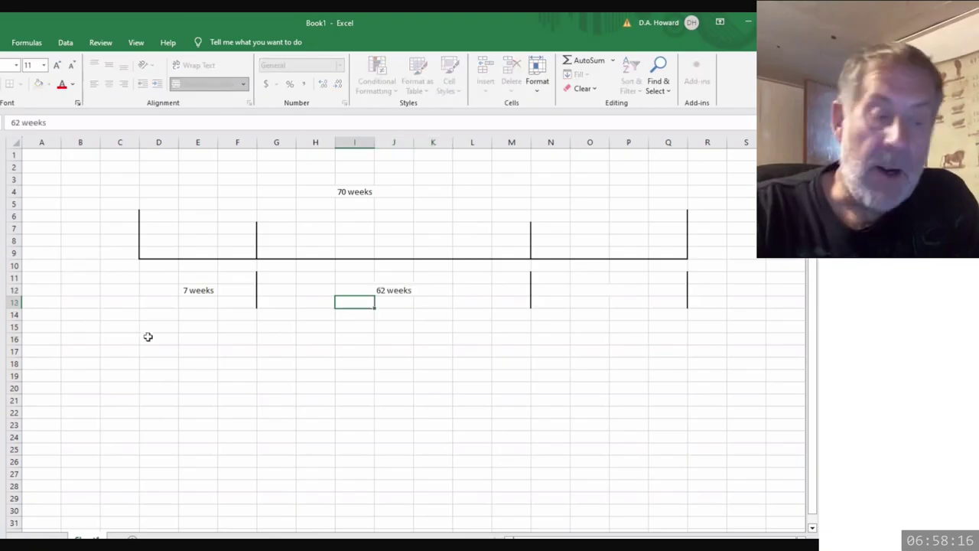
pyautogui.press('Return')
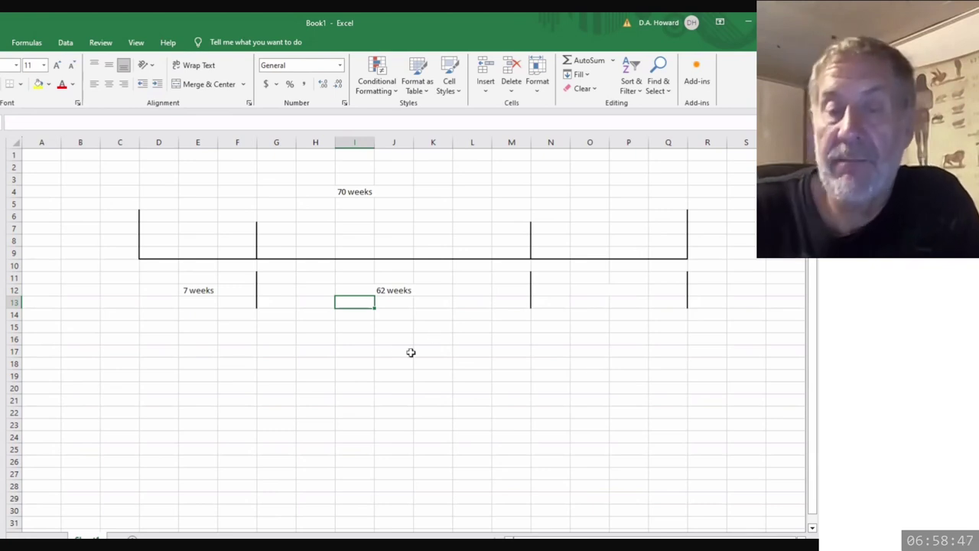
pyautogui.click(620, 286)
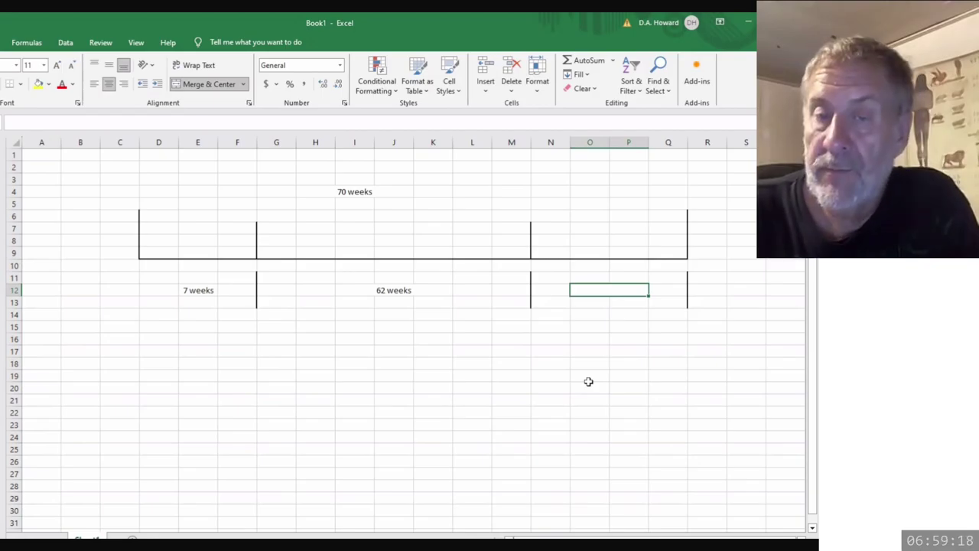
# Enter '1 week' in merged cell O12:P12 under the last timeline section
pyautogui.write('1')
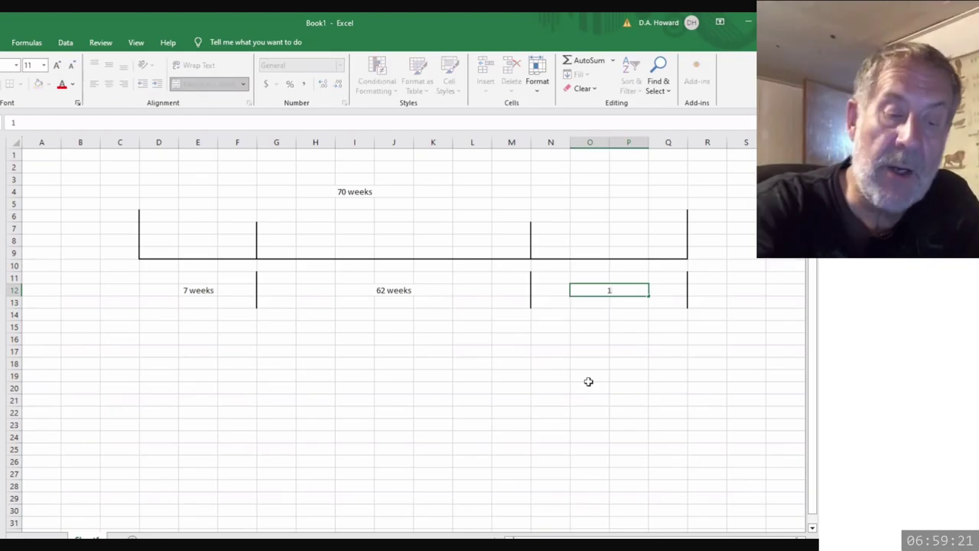
pyautogui.write(' week')
pyautogui.press('Return')
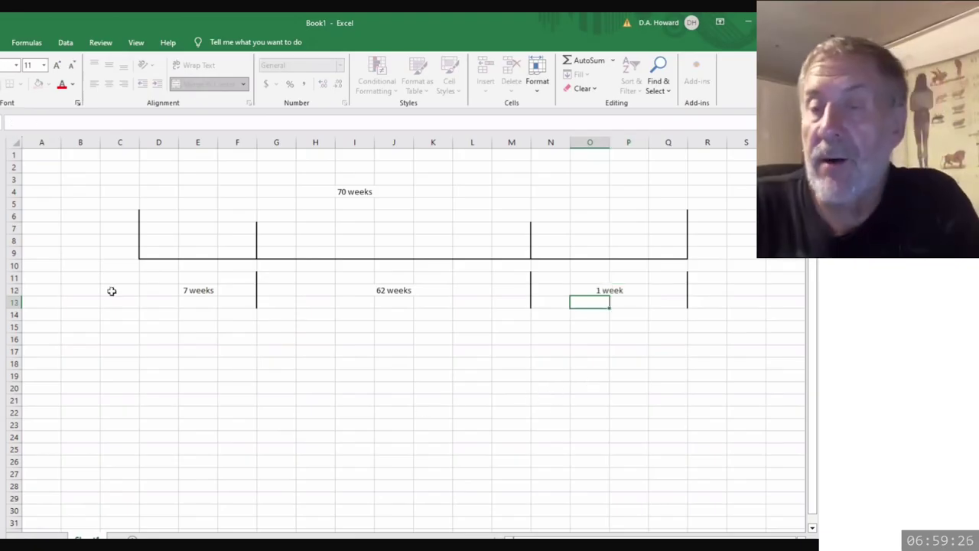
# Put the text '7*7 in E15 and the formula =7*7, showing 49, in E17
pyautogui.click(195, 328)
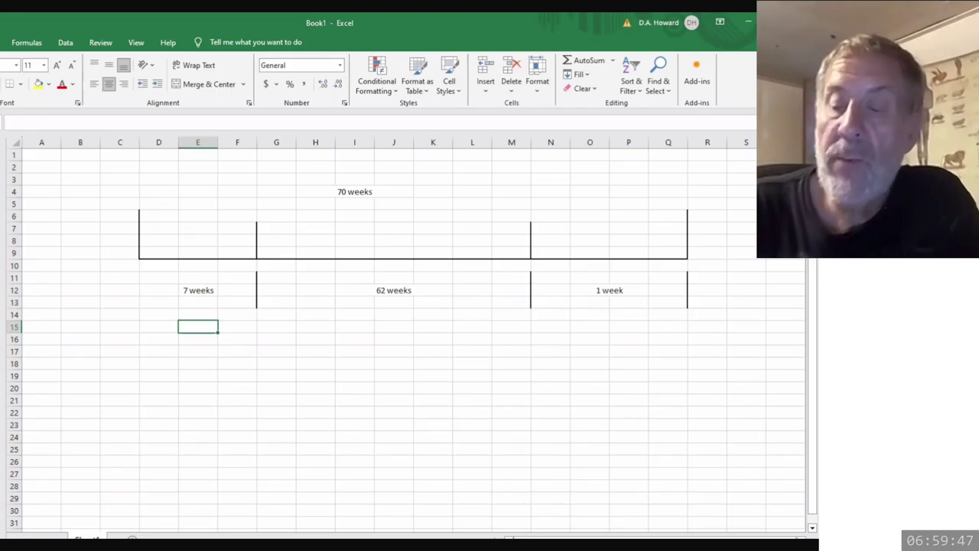
pyautogui.write("'7*7")
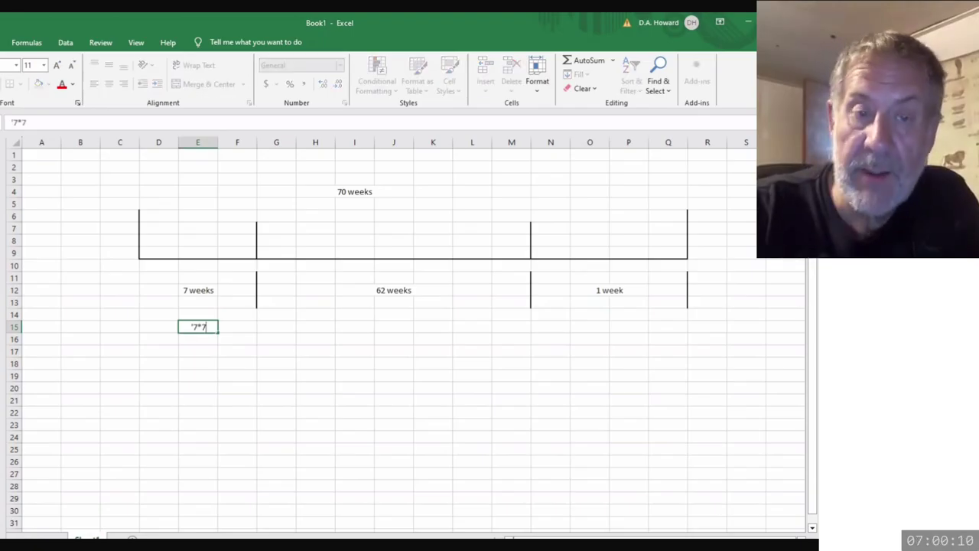
pyautogui.press('Return')
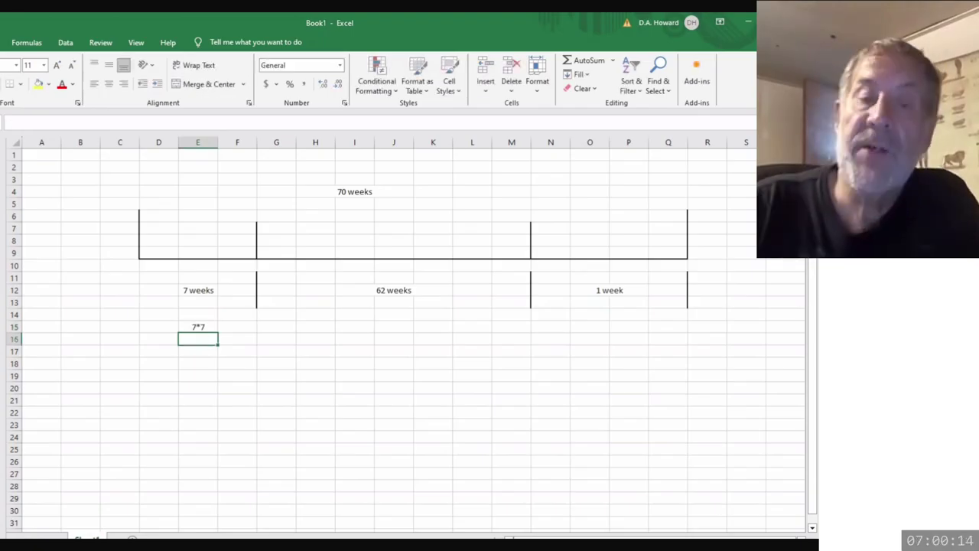
pyautogui.click(210, 350)
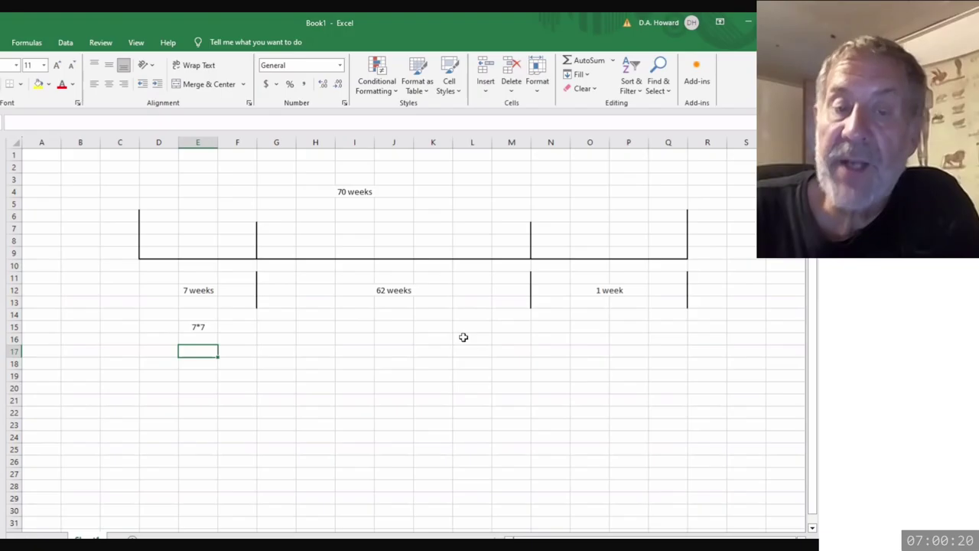
pyautogui.write('=7')
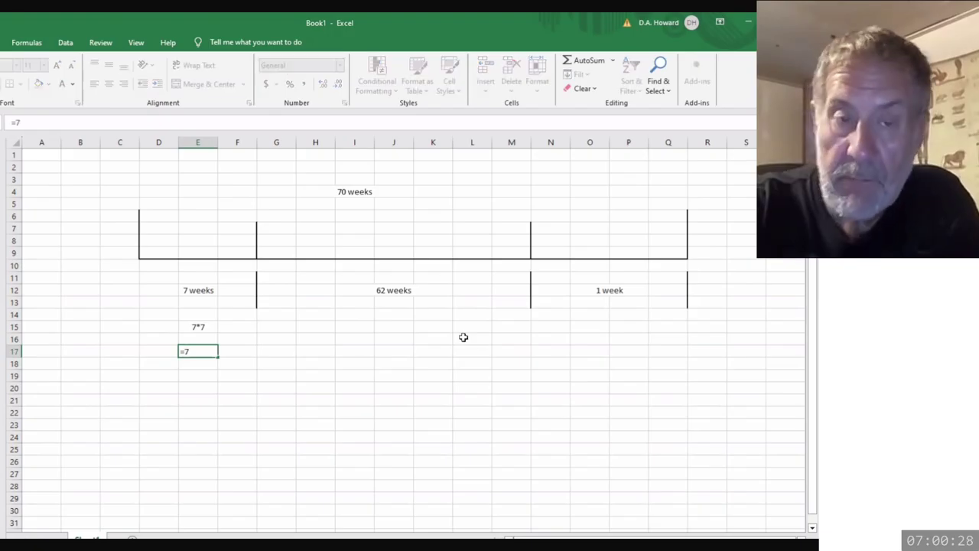
pyautogui.write('*7')
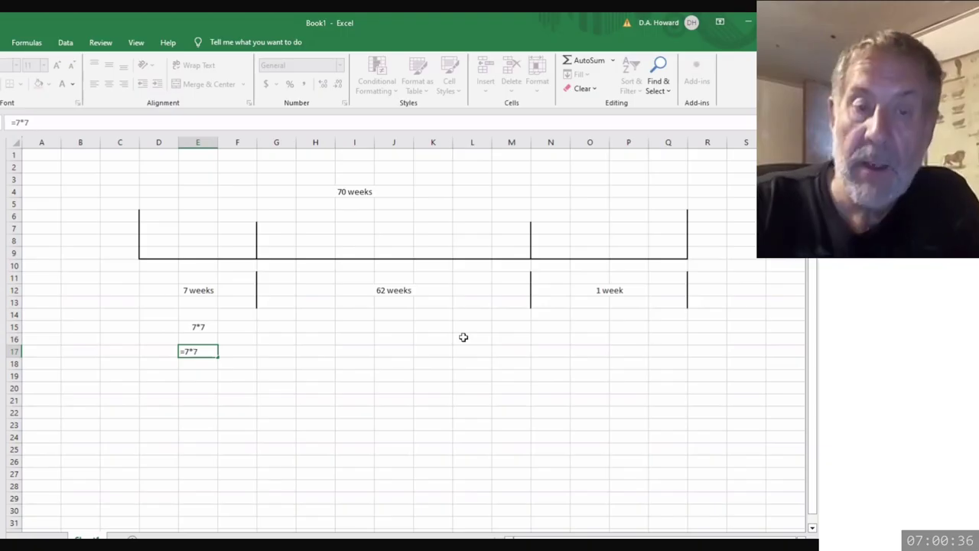
pyautogui.press('Return')
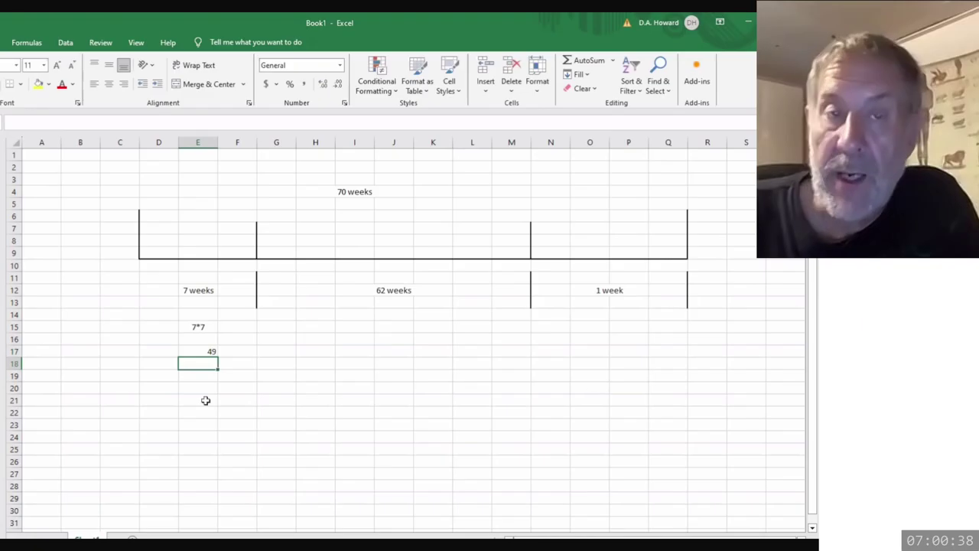
pyautogui.press('Up')
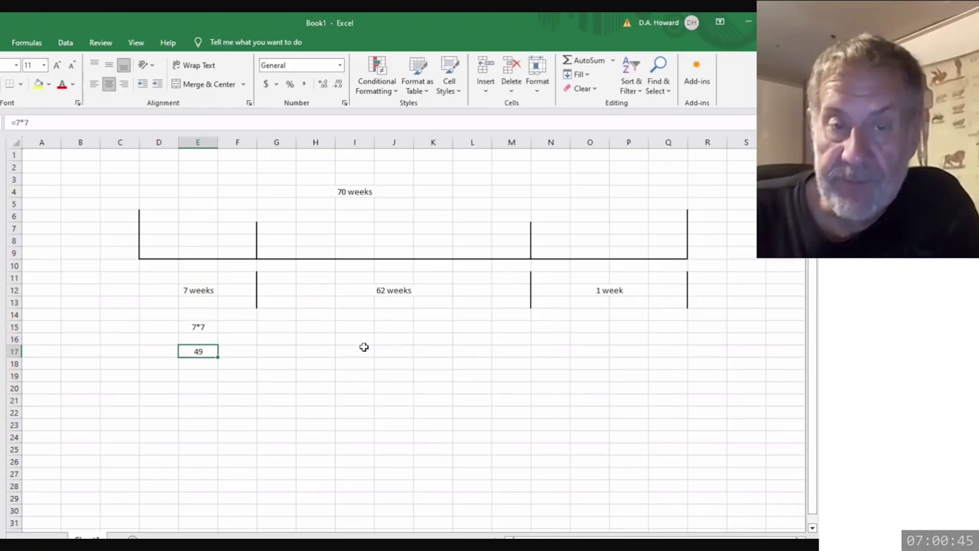
# Enter '62*7 in merged I15:K15 and =62*7, giving 434, in merged I17:K17
pyautogui.moveTo(366, 350); pyautogui.dragTo(440, 351)
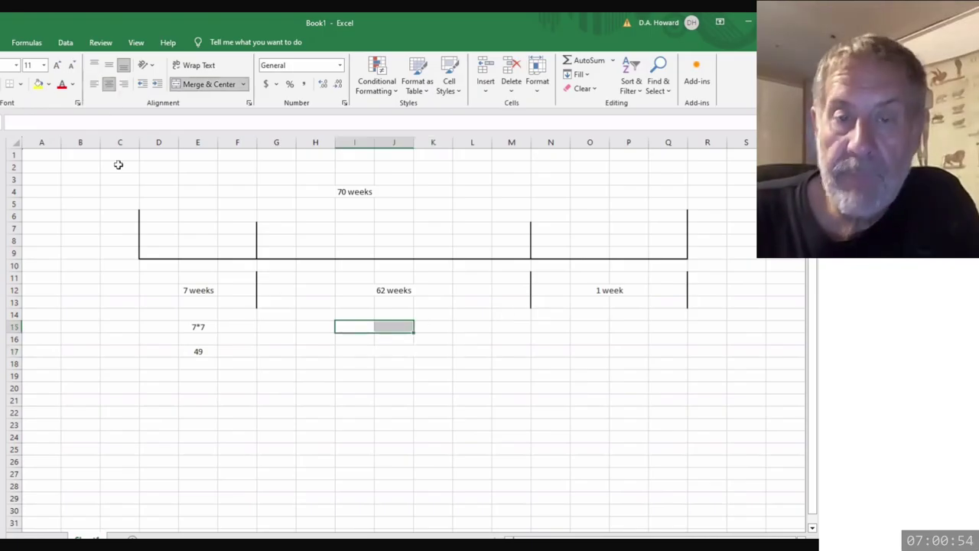
pyautogui.hotkey('ctrl', 'z')
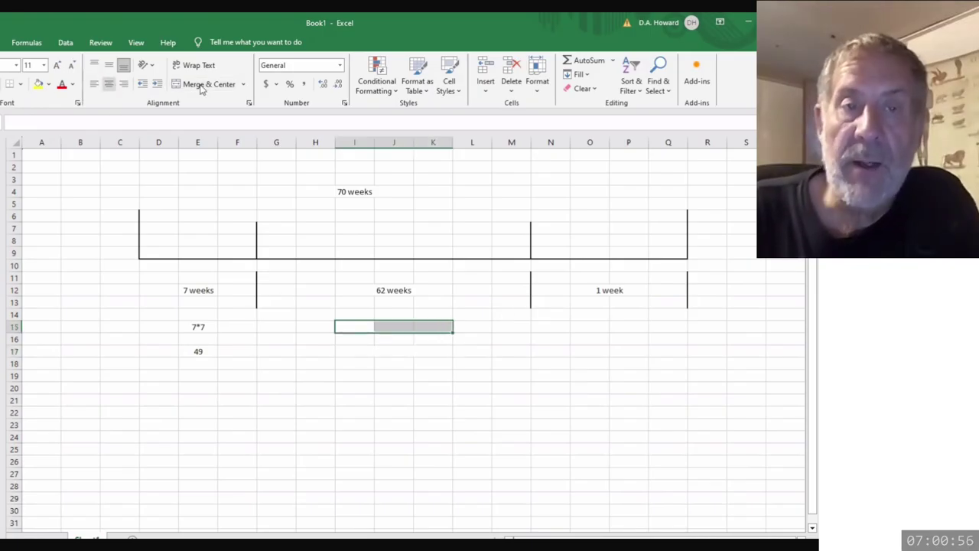
pyautogui.write("'")
pyautogui.write('62*7')
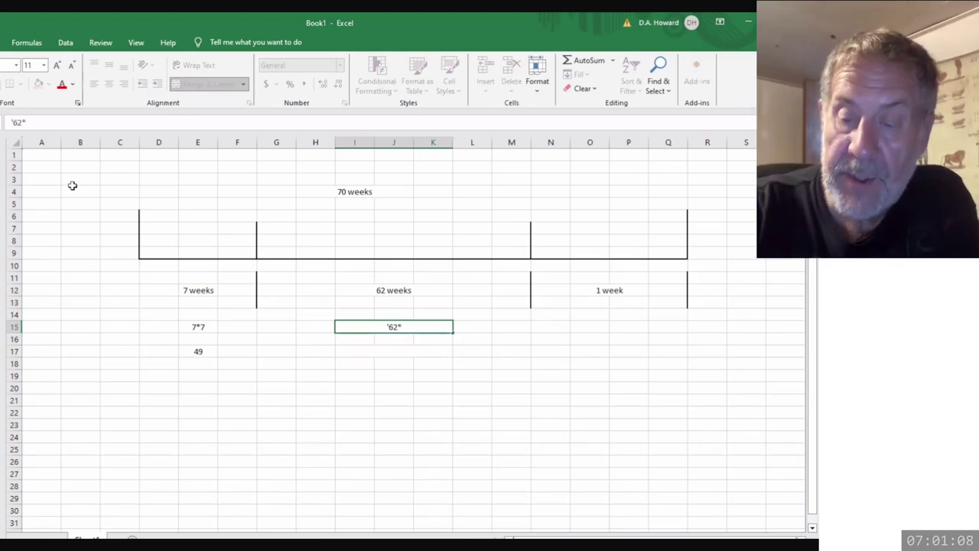
pyautogui.press('Return')
pyautogui.click(377, 351)
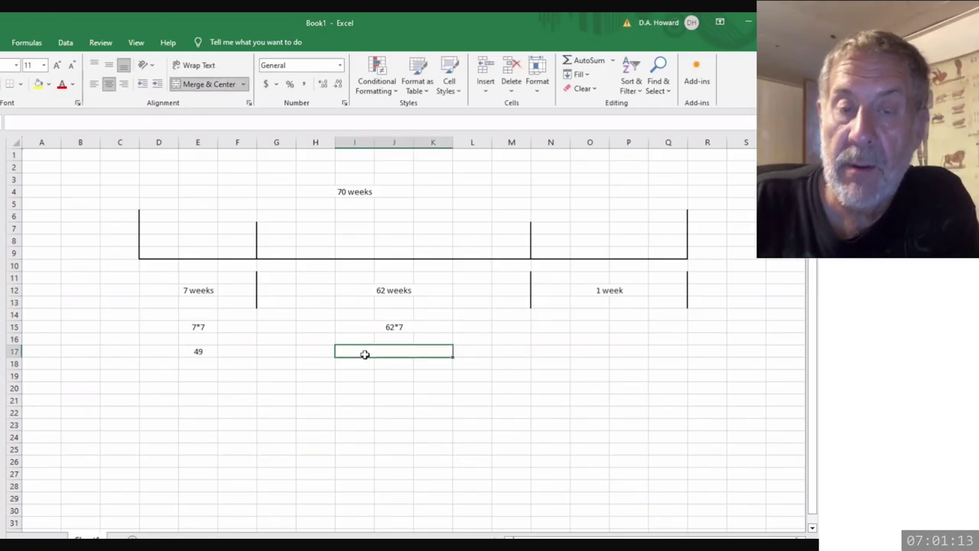
pyautogui.write('=62*7')
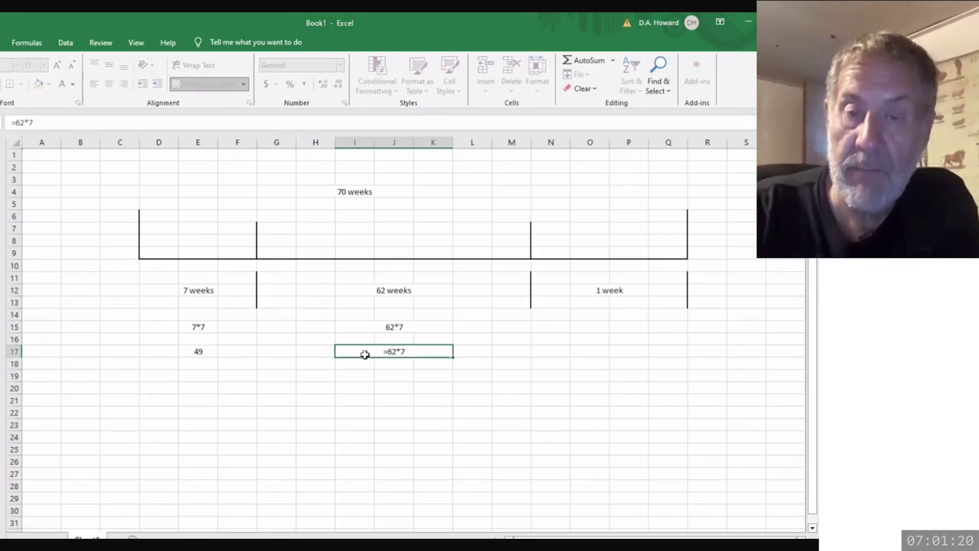
pyautogui.press('Return')
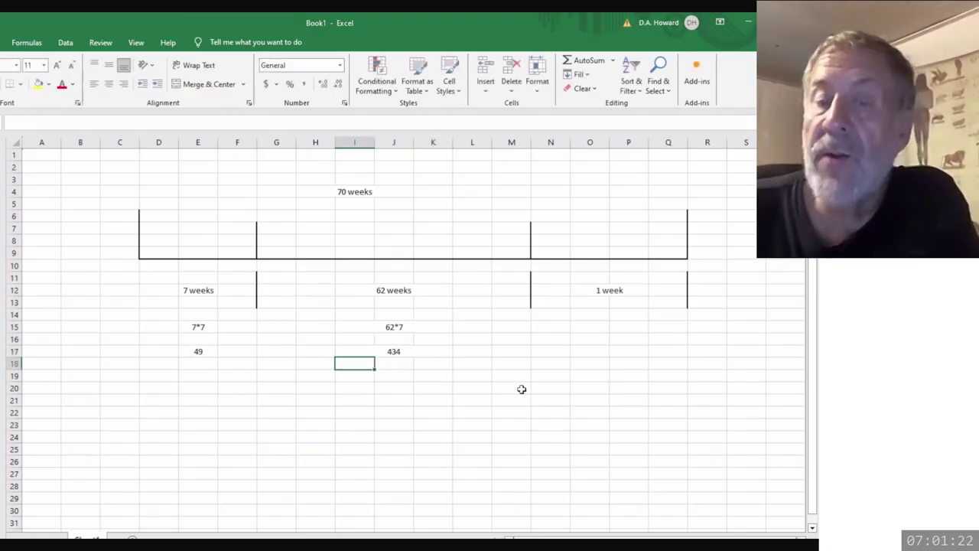
pyautogui.press('Up')
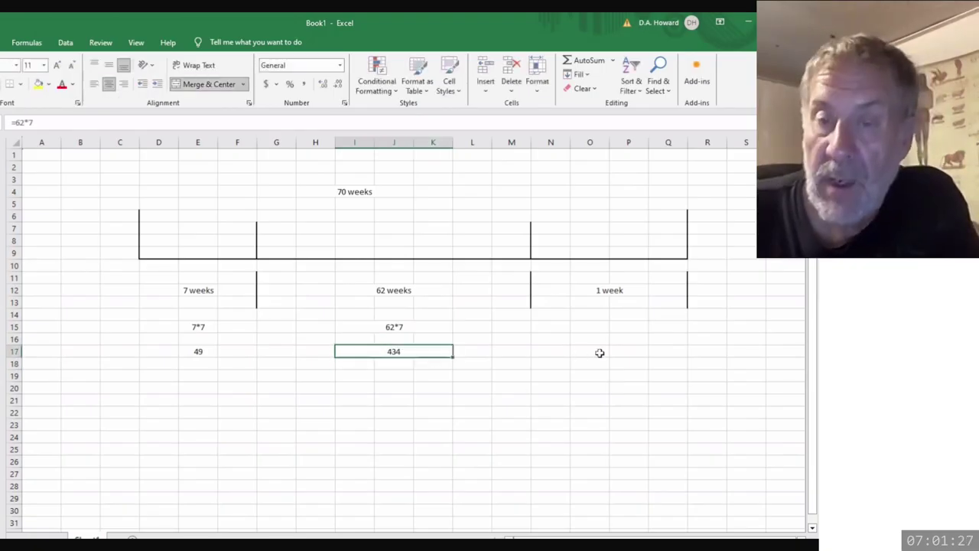
# Enter 7 in O17 and total row 17 with =SUM(E17:P17) in I19:K19, giving 490
pyautogui.click(620, 350)
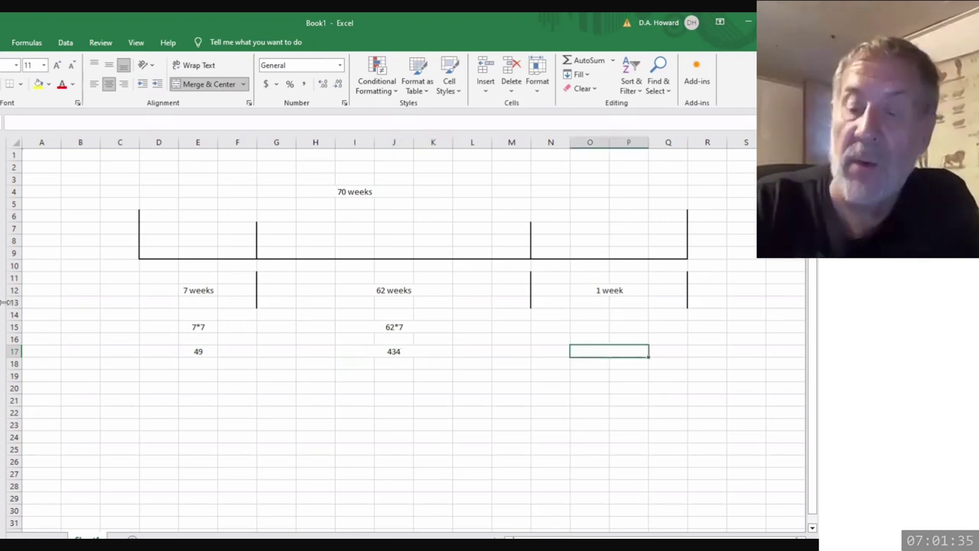
pyautogui.write('7')
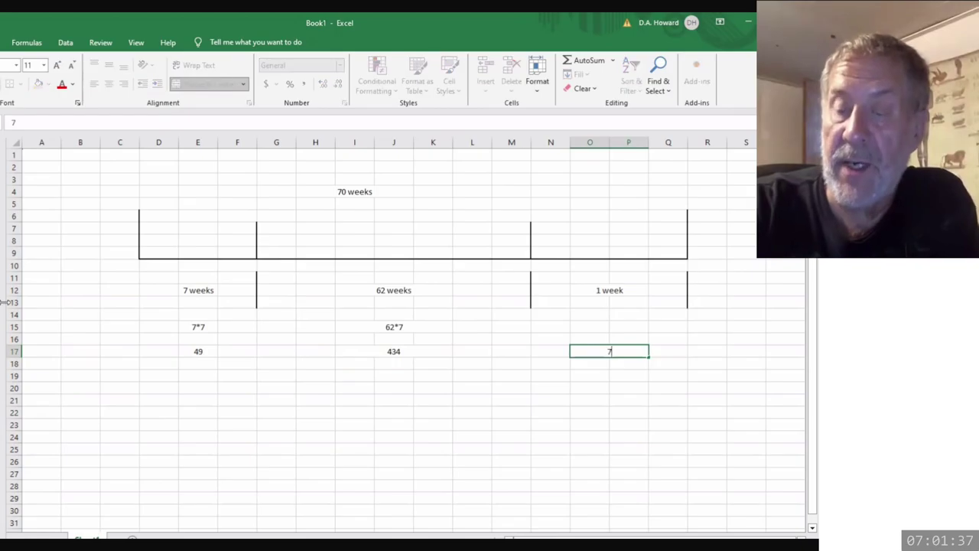
pyautogui.click(589, 376)
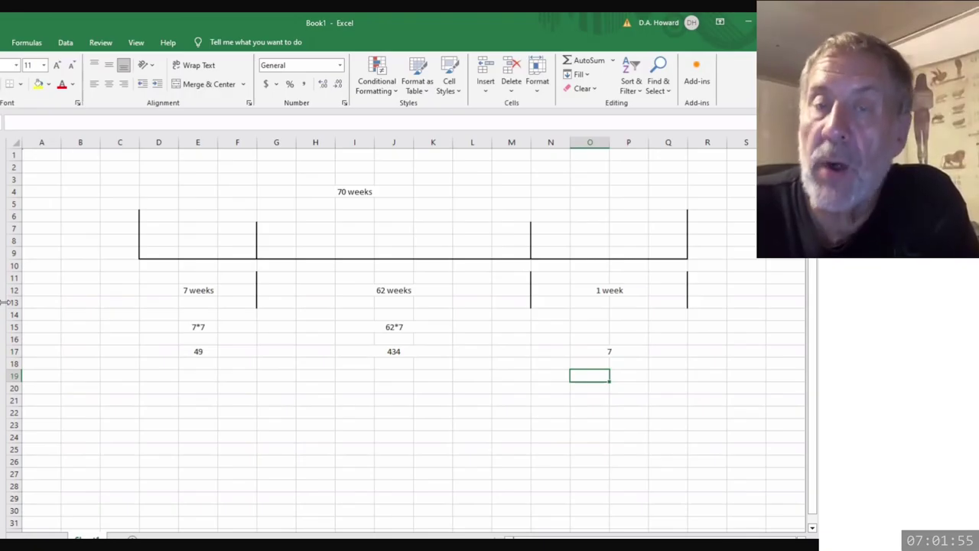
pyautogui.write('=sum')
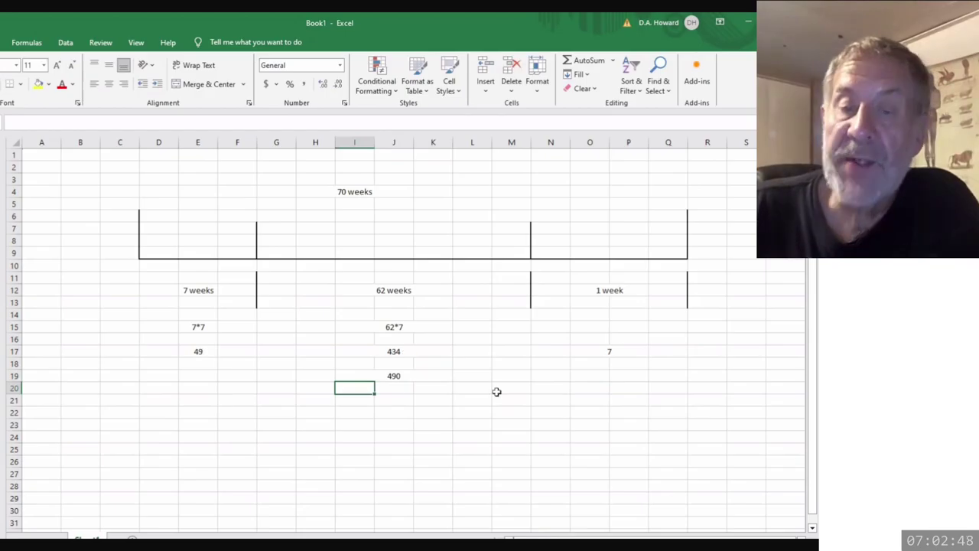
pyautogui.click(398, 377)
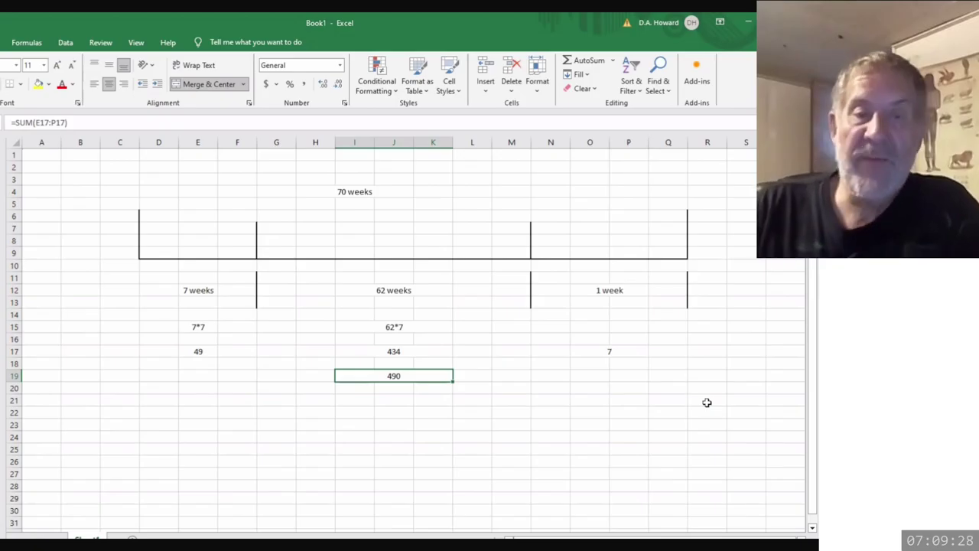
# Mark the timeline ends with 457 in merged C4:D4 and 34 in merged Q4:R4
pyautogui.moveTo(119, 191); pyautogui.dragTo(158, 191)
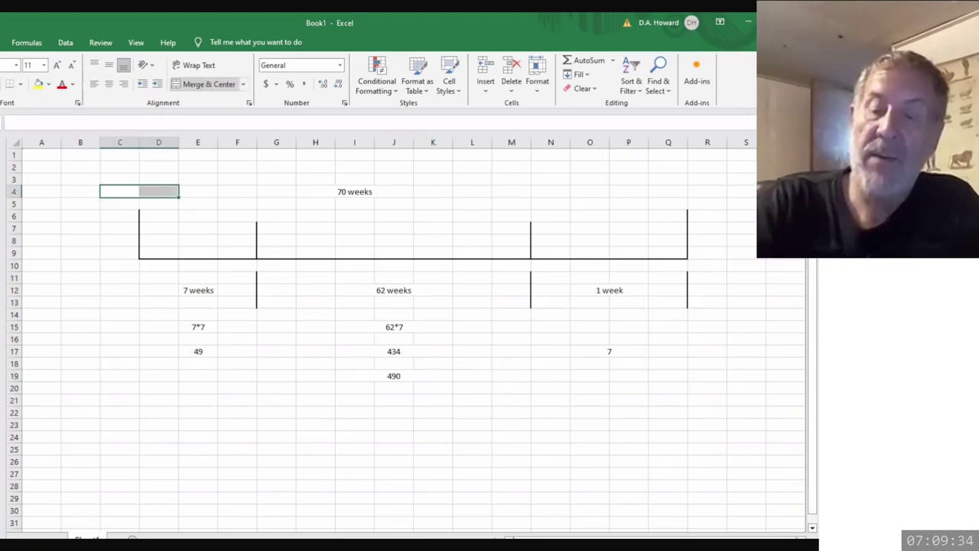
pyautogui.click(209, 84)
pyautogui.write('4')
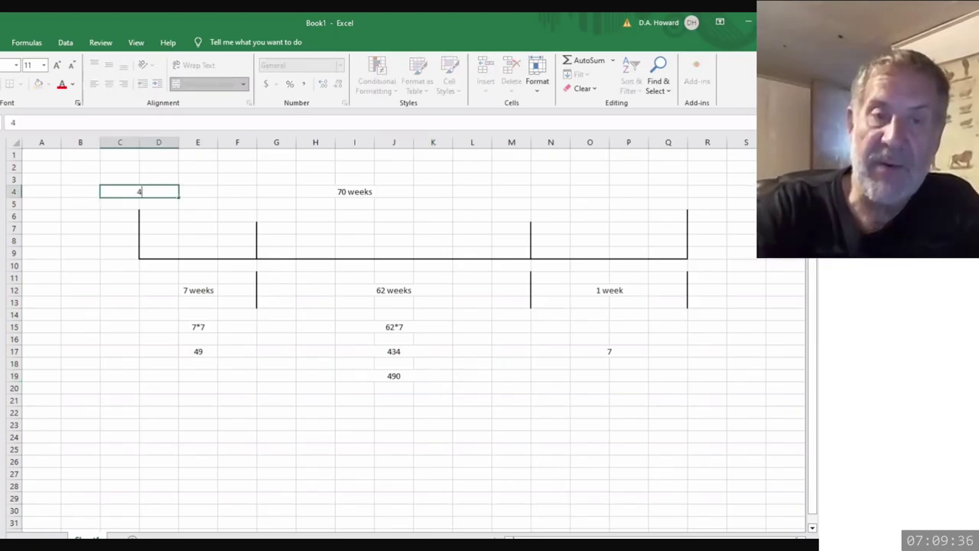
pyautogui.write('57')
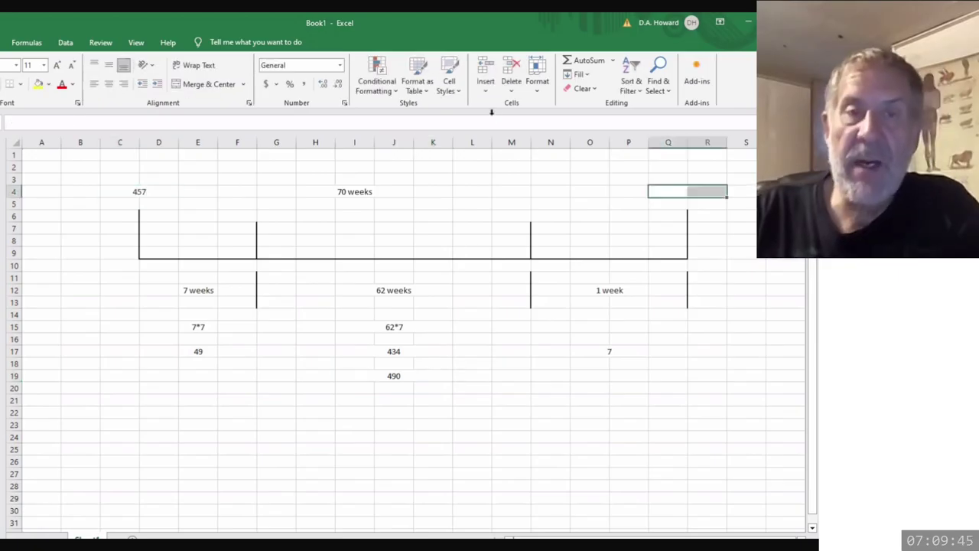
pyautogui.click(191, 91)
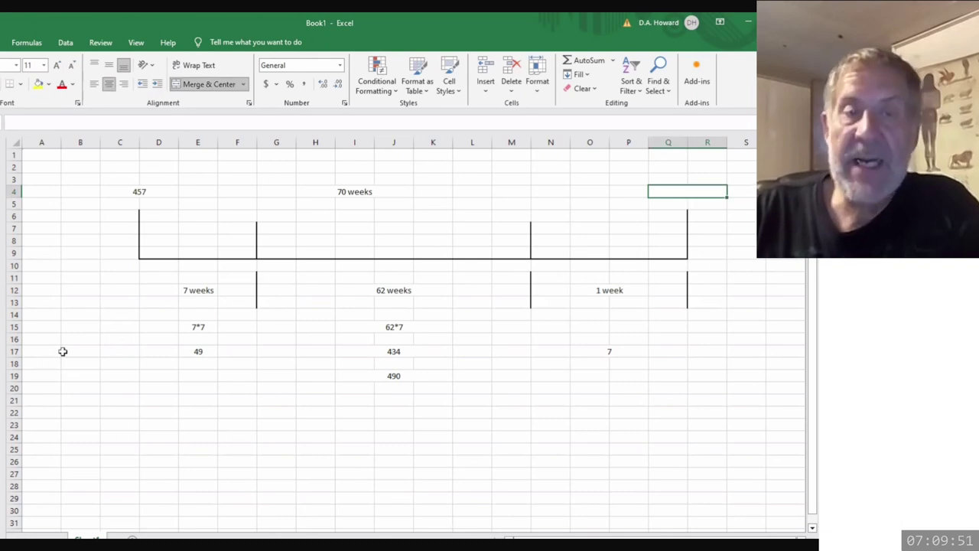
pyautogui.write('3')
pyautogui.write('4')
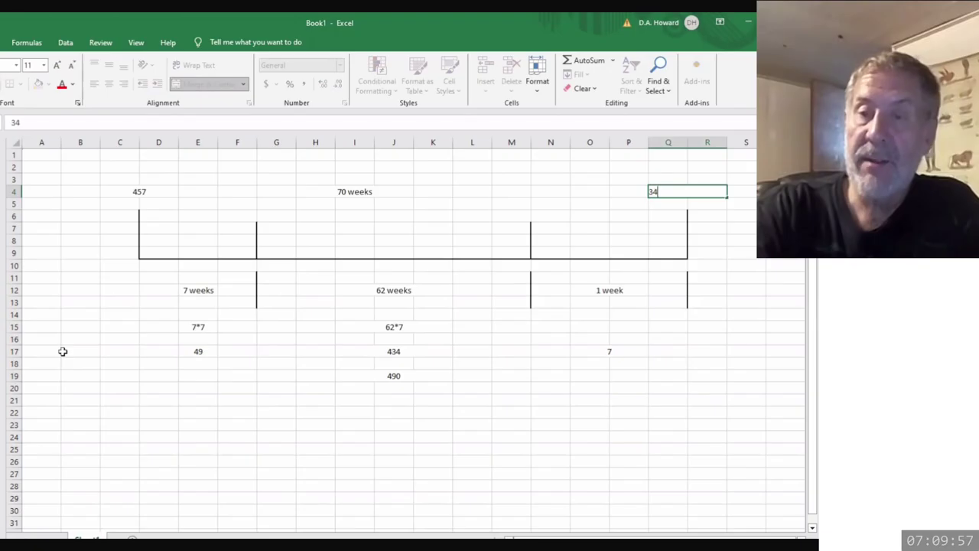
pyautogui.press('Return')
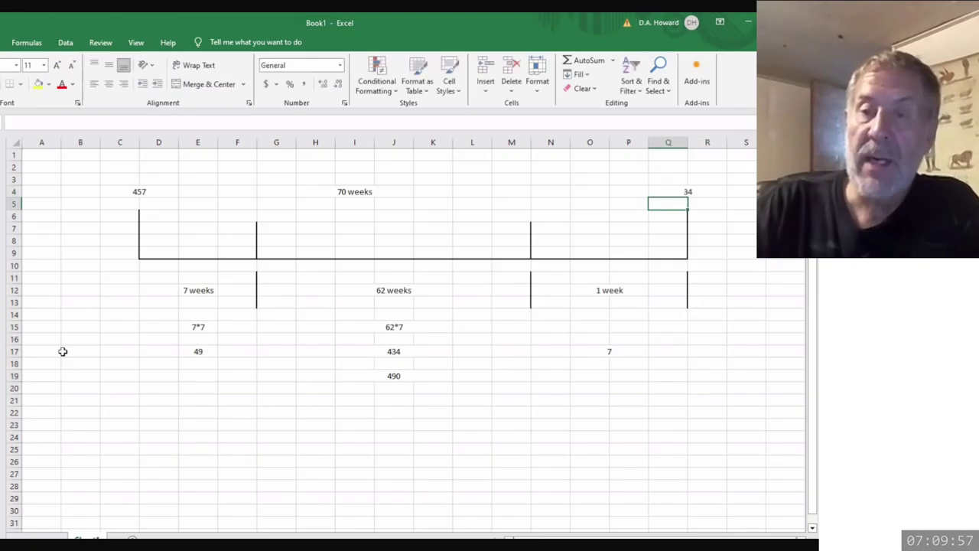
pyautogui.click(702, 189)
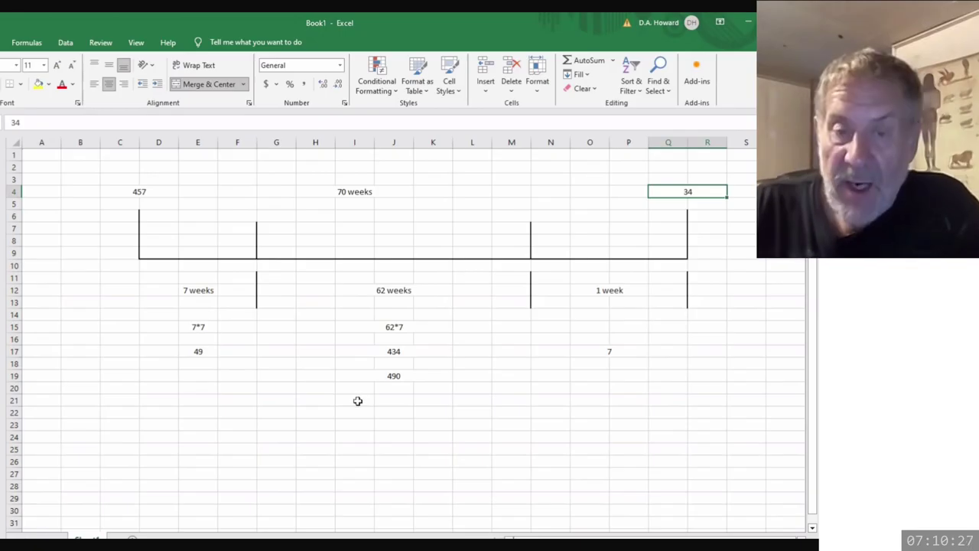
pyautogui.moveTo(358, 400); pyautogui.dragTo(438, 404)
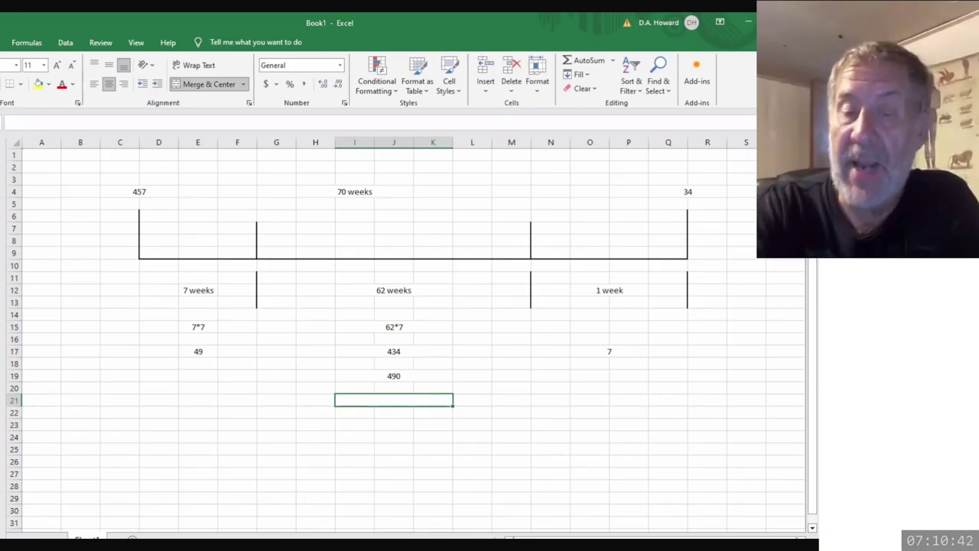
# Enter =C4-1+Q4 in merged I21:K21, giving 490
pyautogui.write('=')
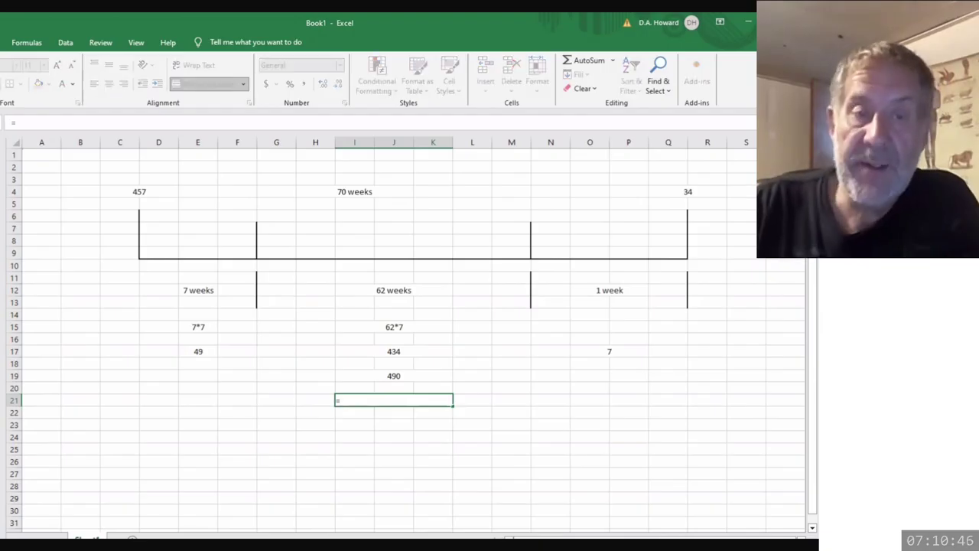
pyautogui.click(151, 191)
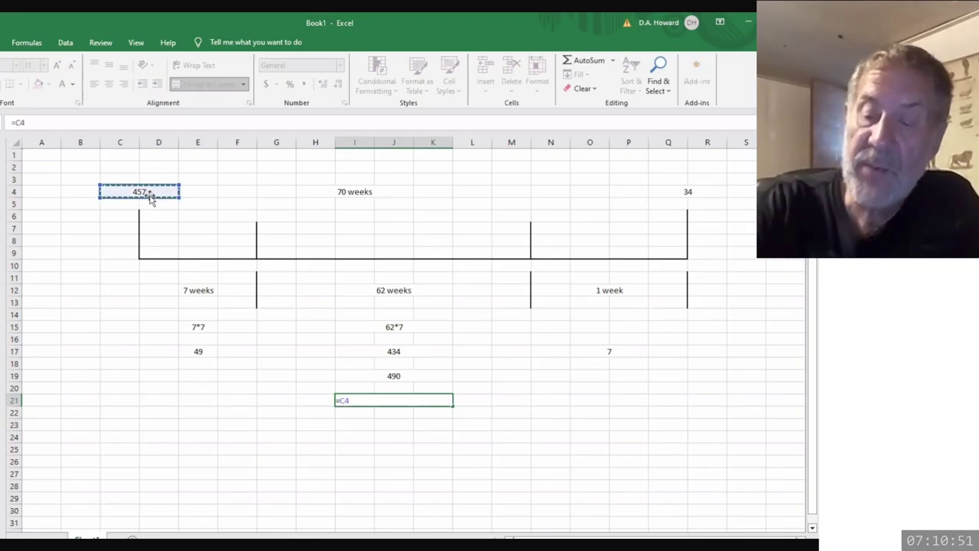
pyautogui.write('-')
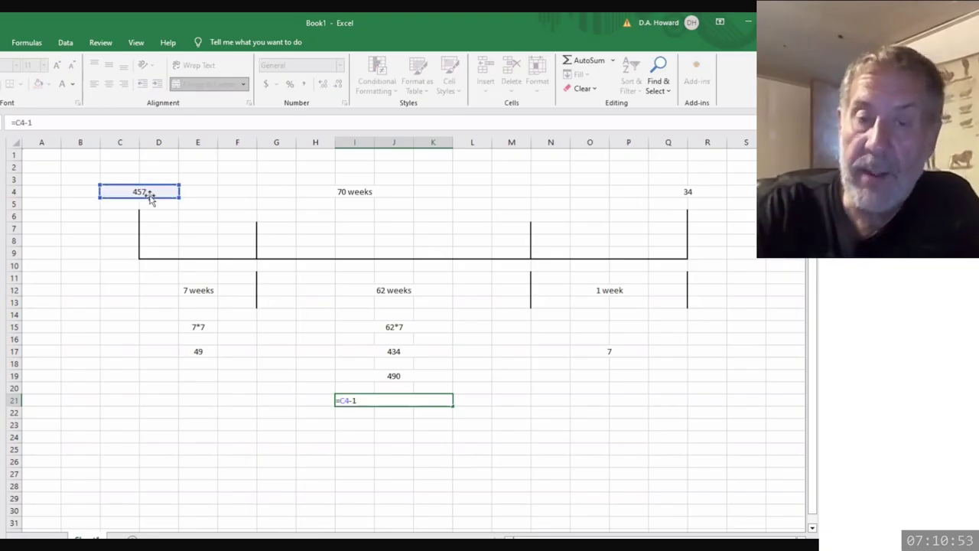
pyautogui.write('1')
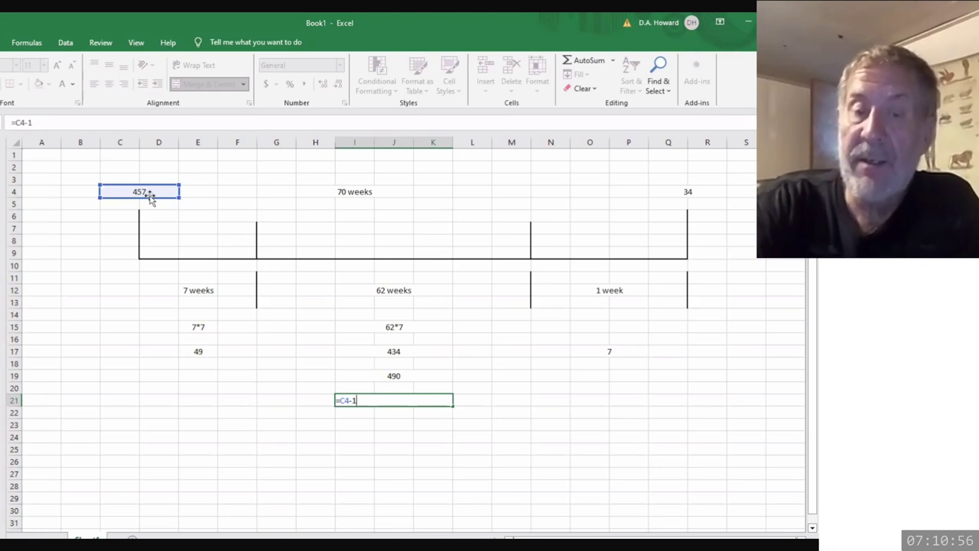
pyautogui.write('+')
pyautogui.click(699, 193)
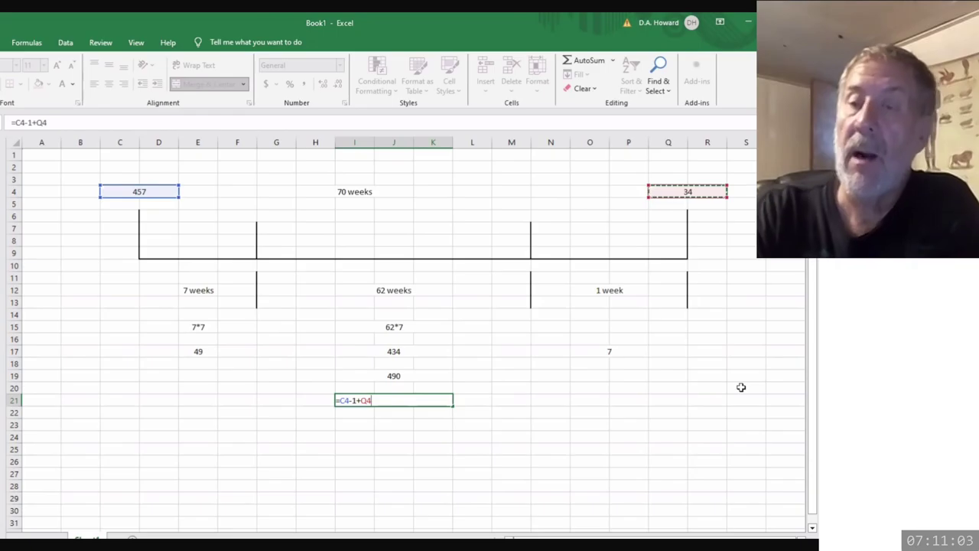
pyautogui.press('Return')
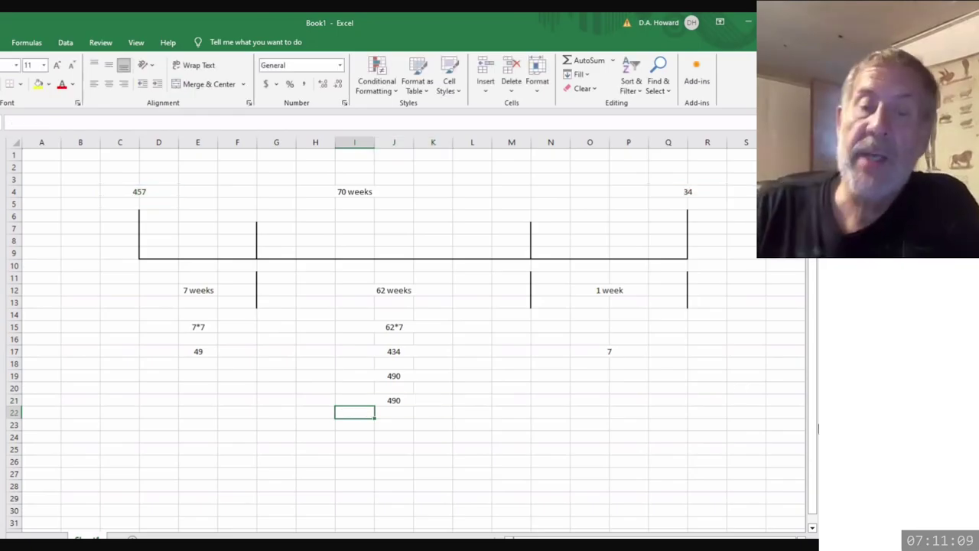
# Select the new 490 result to check its formula
pyautogui.click(427, 403)
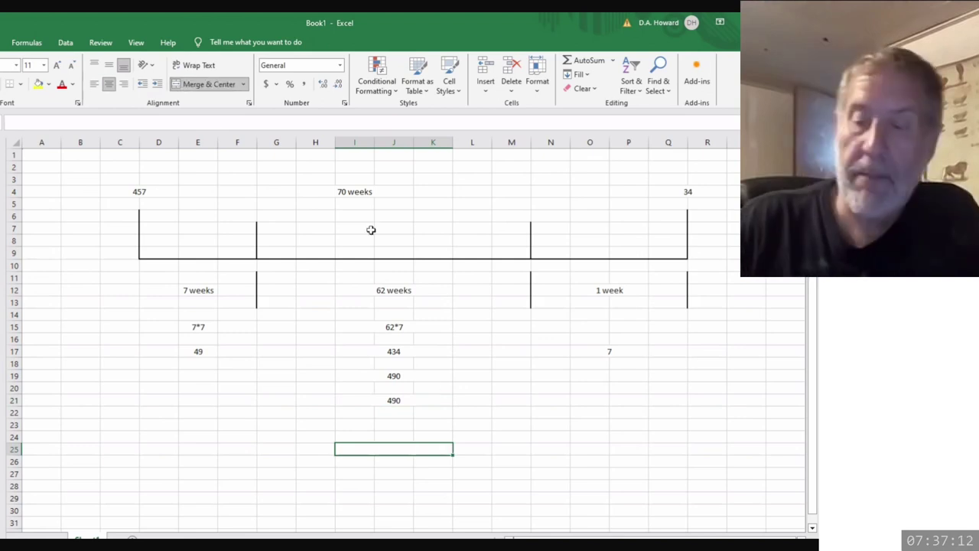
# Enter 508 in I25 and 538 in the merged, centred cell I27:K27
pyautogui.write('508')
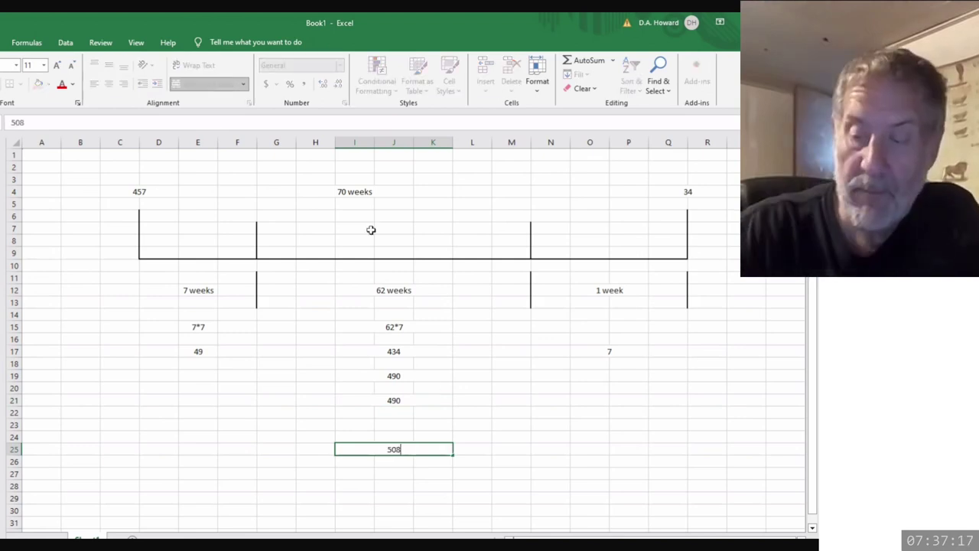
pyautogui.press('Return')
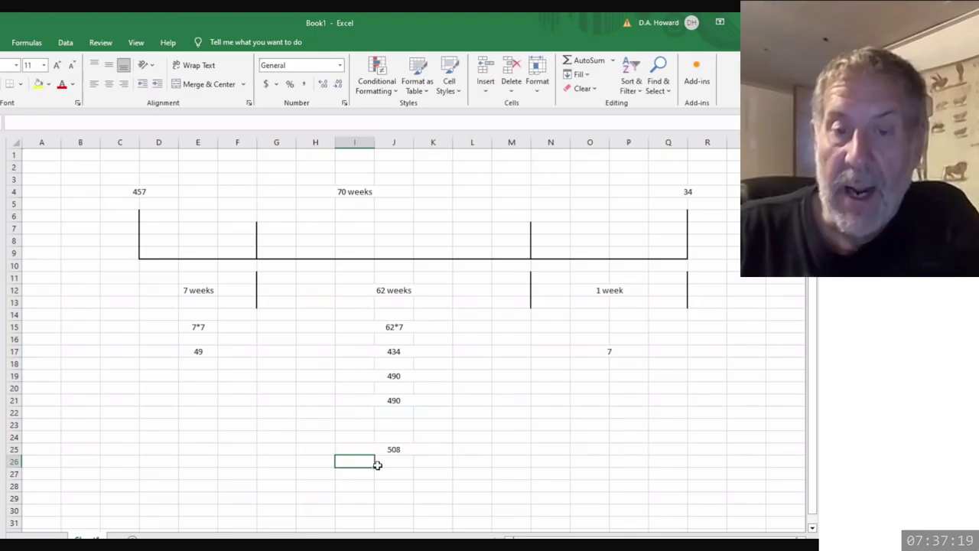
pyautogui.press('Down')
pyautogui.hotkey('shift', 'Right')
pyautogui.hotkey('shift', 'Right')
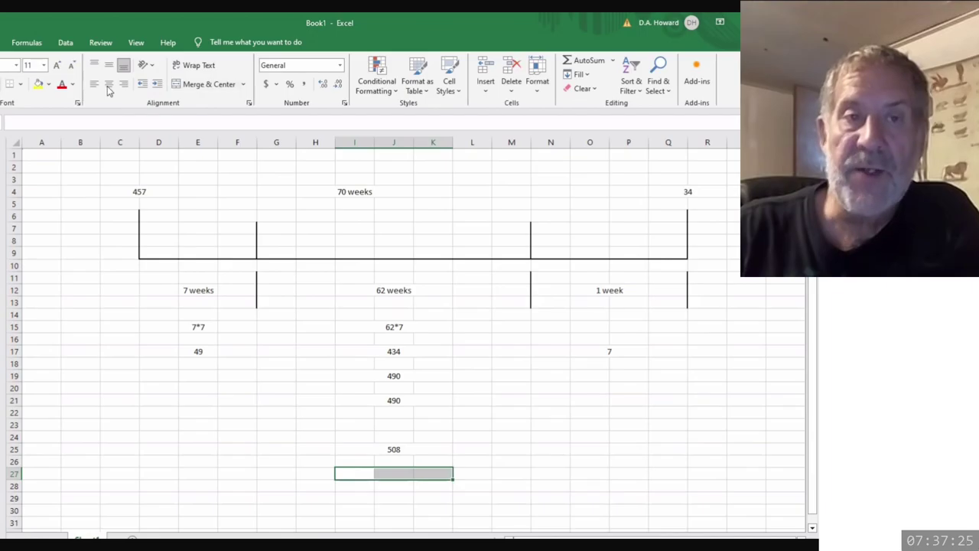
pyautogui.click(203, 84)
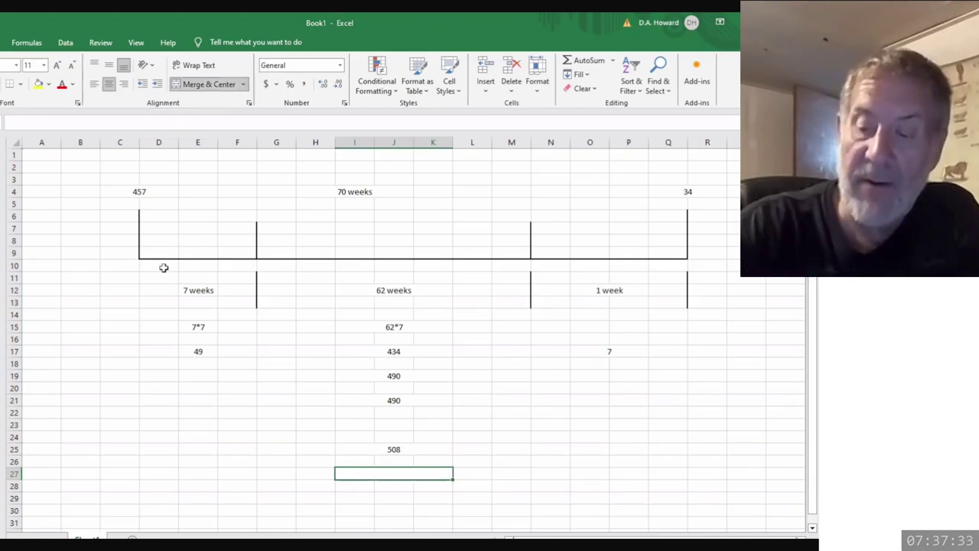
pyautogui.write('538')
pyautogui.press('Return')
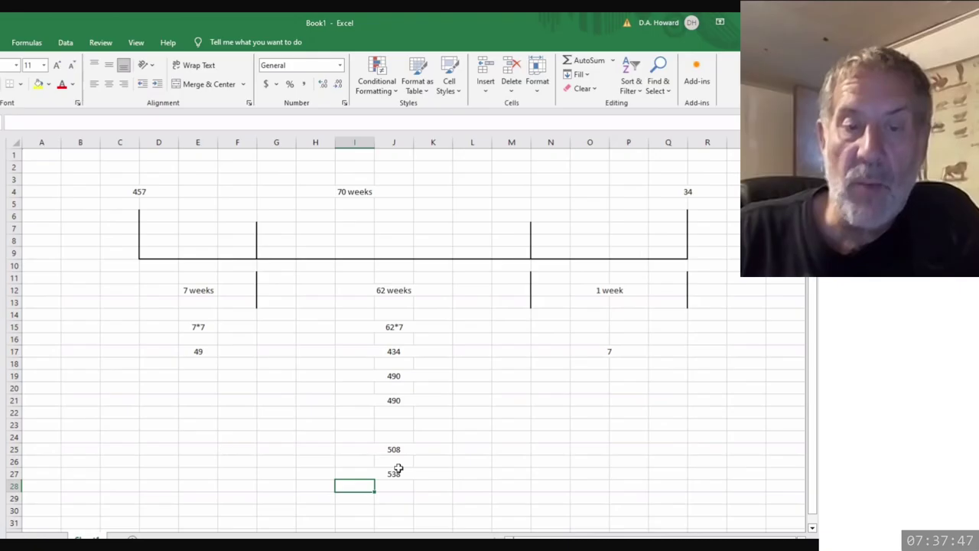
pyautogui.hotkey('ctrl', 'z')
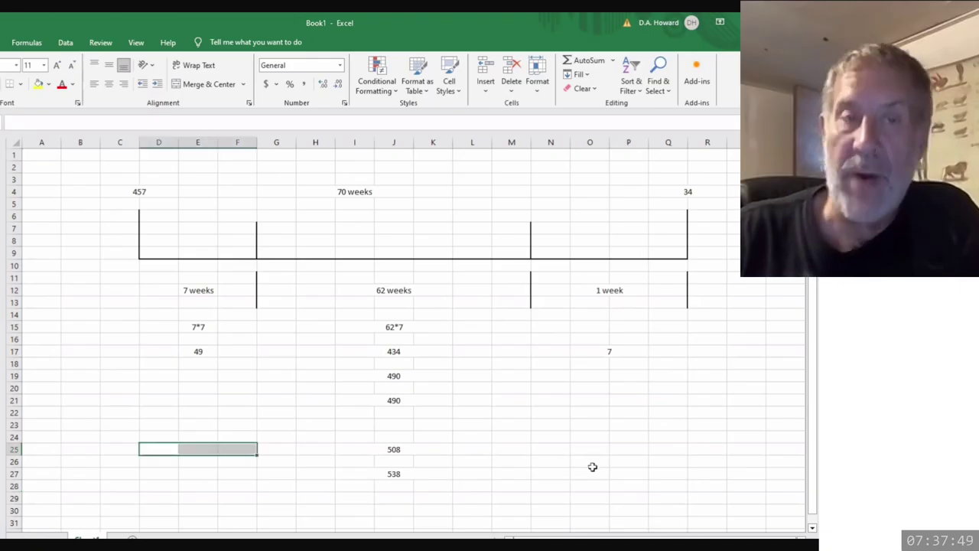
# Merge and centre D25:F25, then select D27:F27 for merging
pyautogui.click(216, 86)
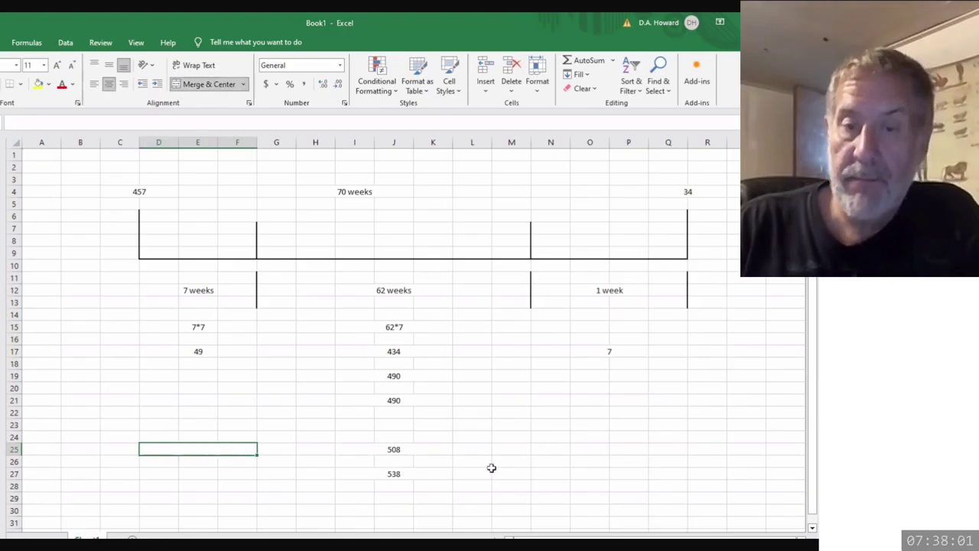
pyautogui.moveTo(166, 474); pyautogui.dragTo(245, 473)
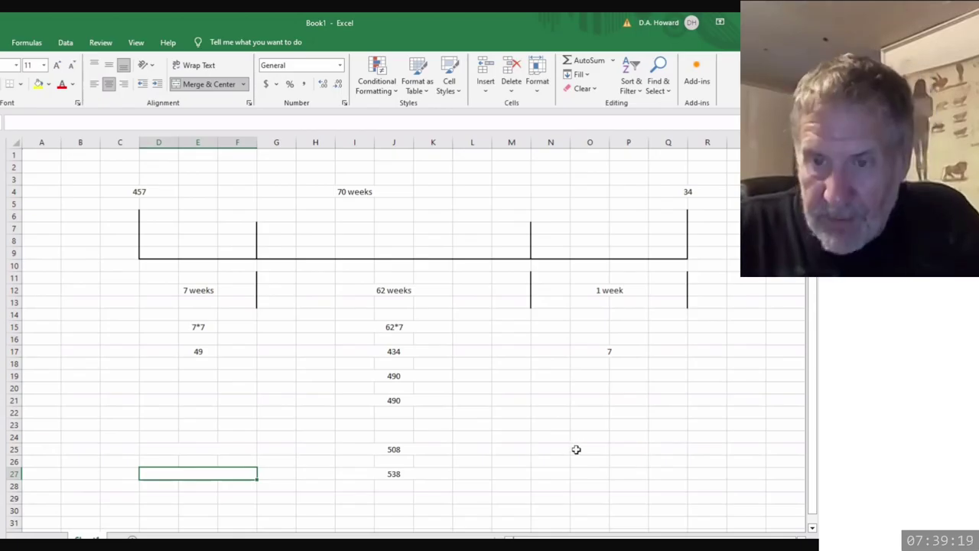
# Merge and centre O25:P25 and O27:P27 under the 1-week column, then select O25
pyautogui.moveTo(576, 449); pyautogui.dragTo(623, 446)
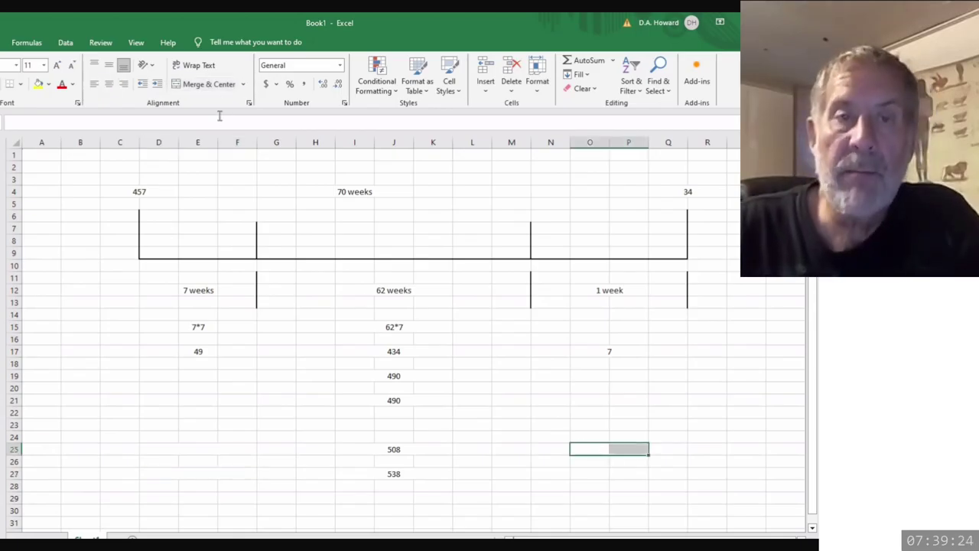
pyautogui.click(209, 84)
pyautogui.moveTo(593, 473); pyautogui.dragTo(616, 470)
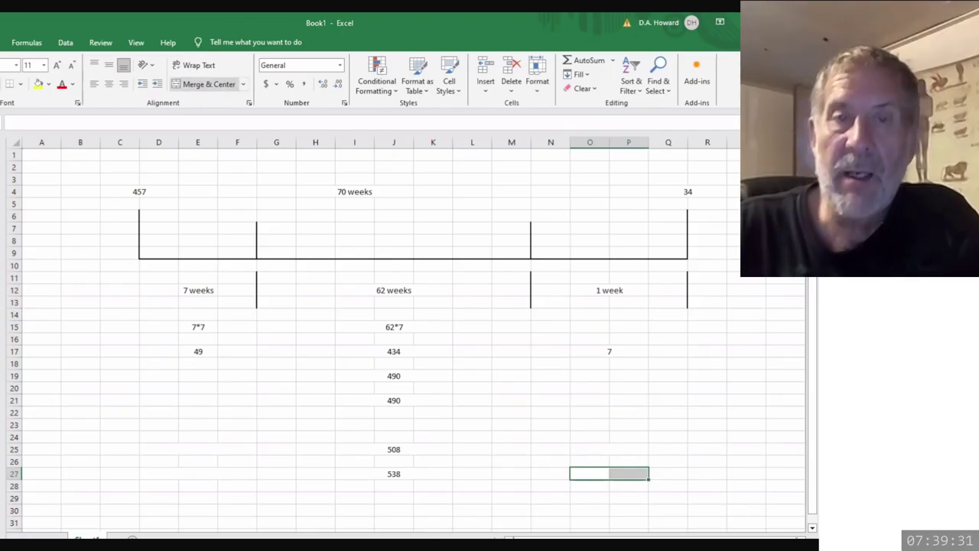
pyautogui.click(205, 83)
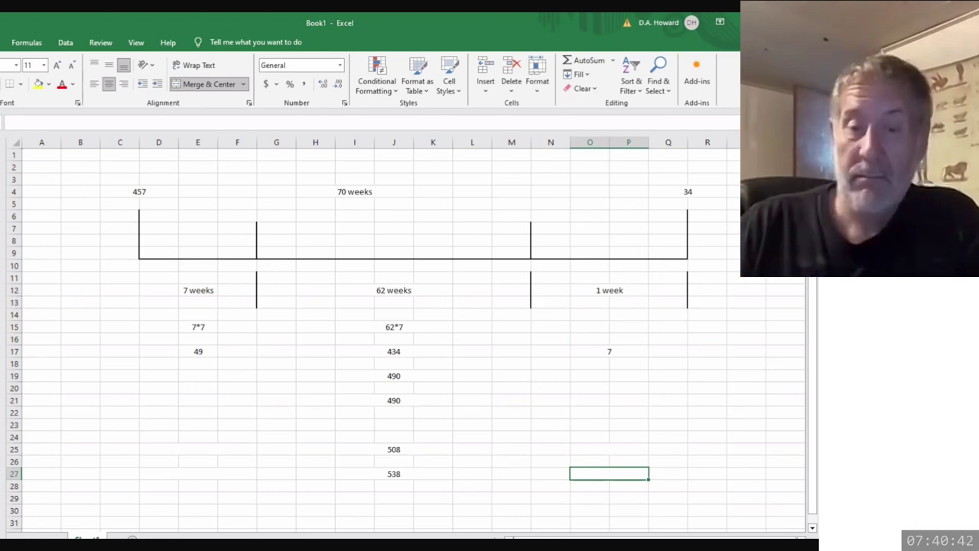
pyautogui.click(608, 449)
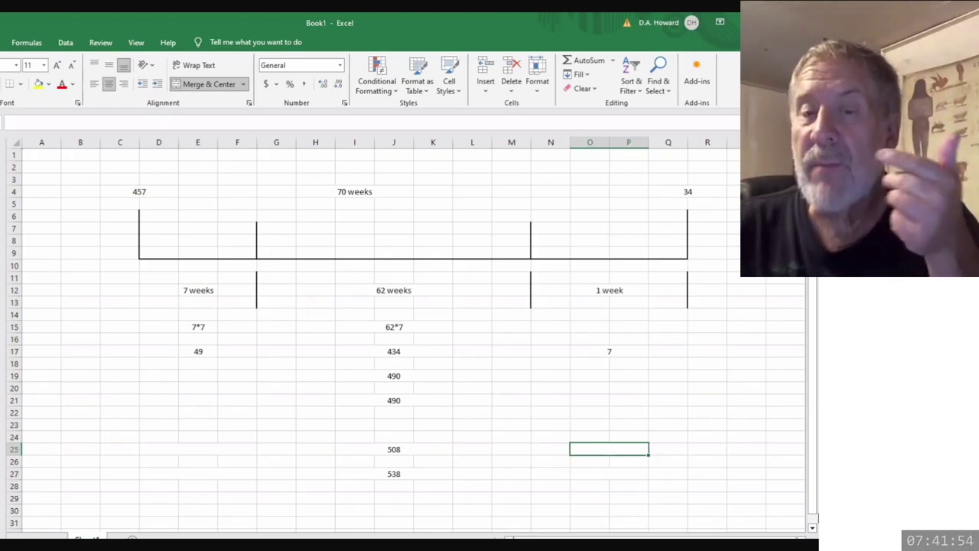
# Enter the formula =C25-1+I25 in O25, giving 507
pyautogui.write('=')
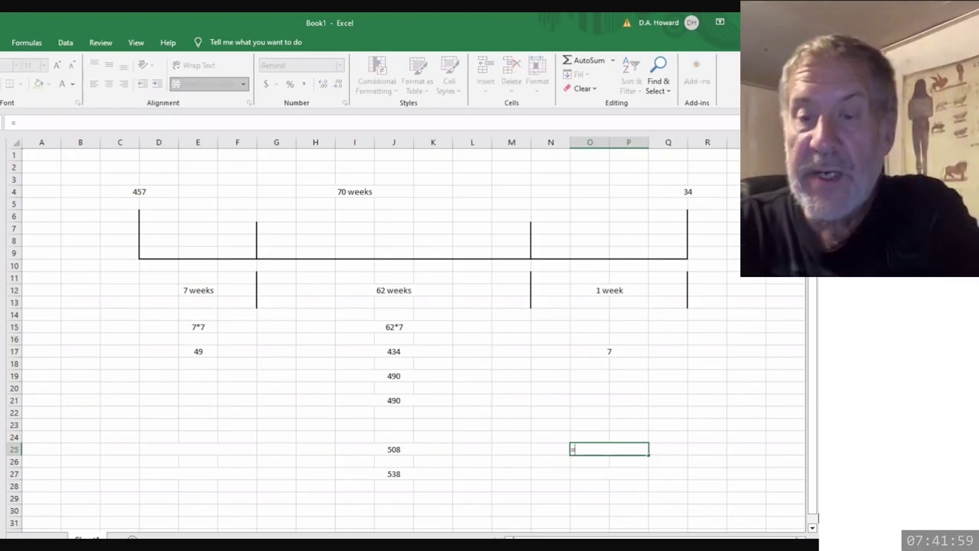
pyautogui.click(119, 449)
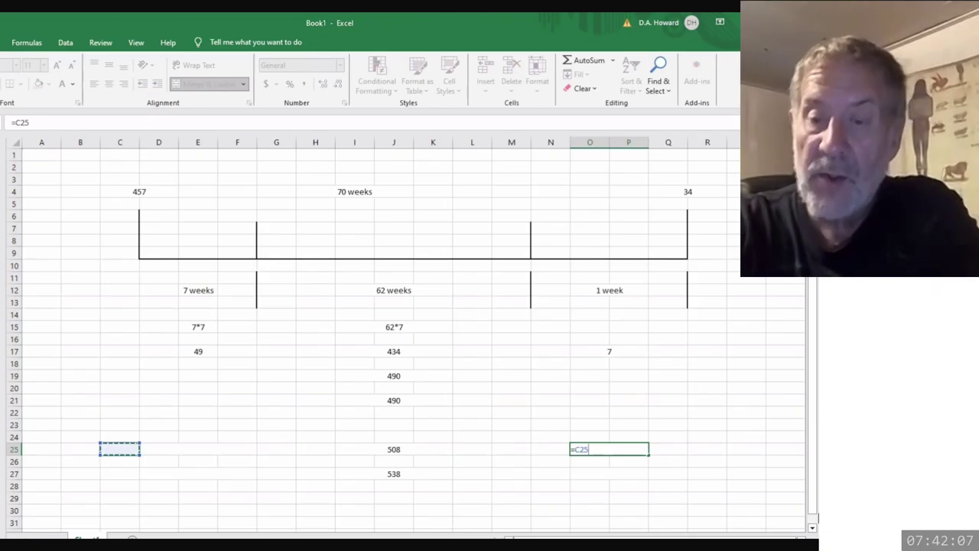
pyautogui.write('-')
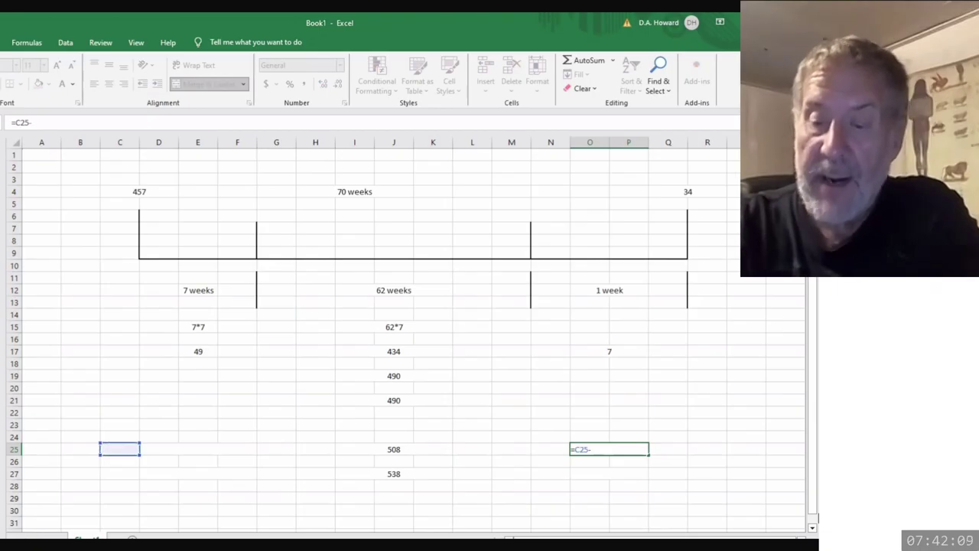
pyautogui.write('1+')
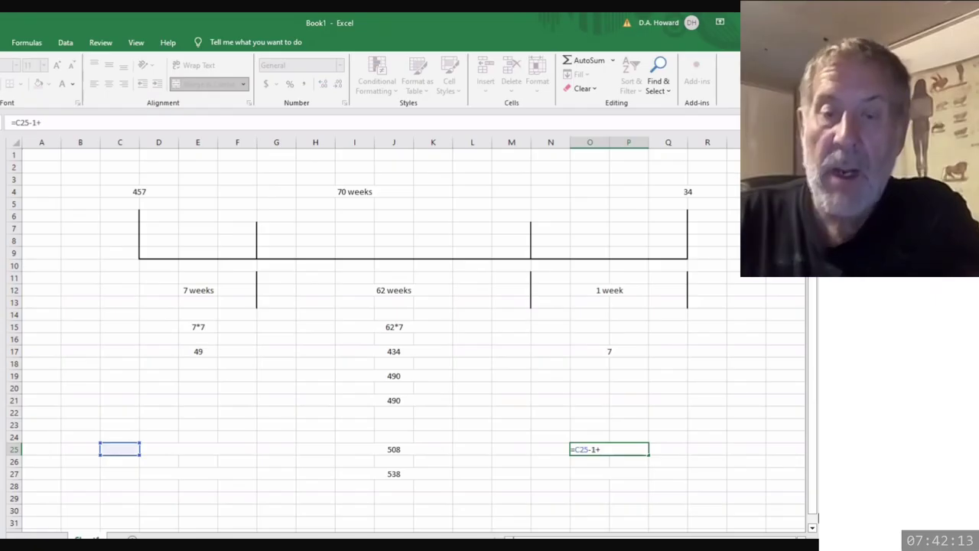
pyautogui.click(392, 451)
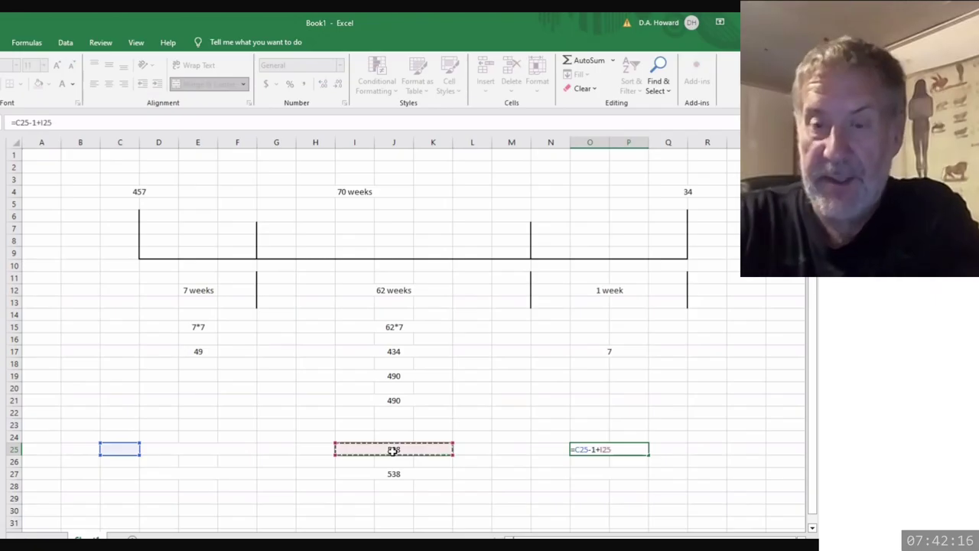
pyautogui.hotkey('ctrl', 'Return')
# Copy the O25 formula into O27, giving 537
pyautogui.hotkey('ctrl', 'c')
pyautogui.press('Down')
pyautogui.press('Down')
pyautogui.hotkey('shift', 'F10')
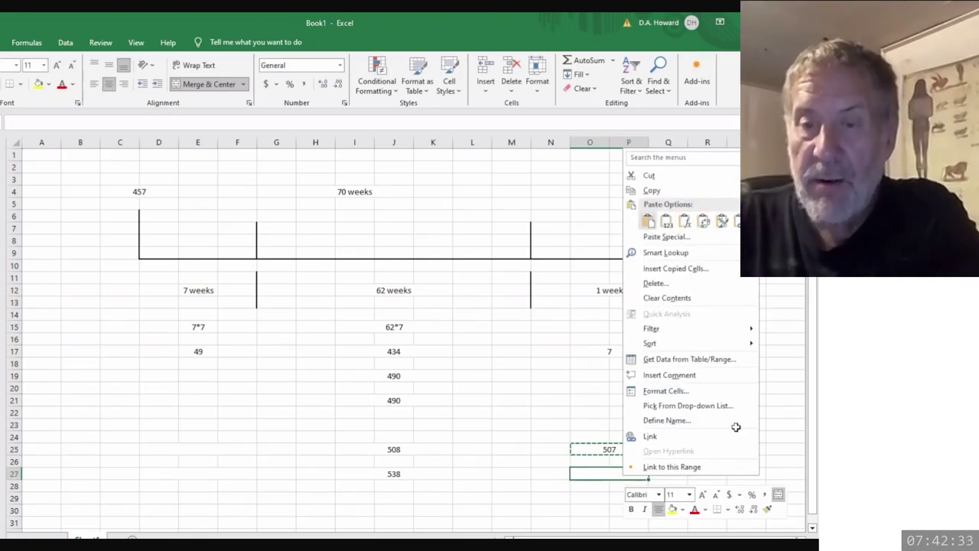
pyautogui.click(649, 222)
pyautogui.click(197, 449)
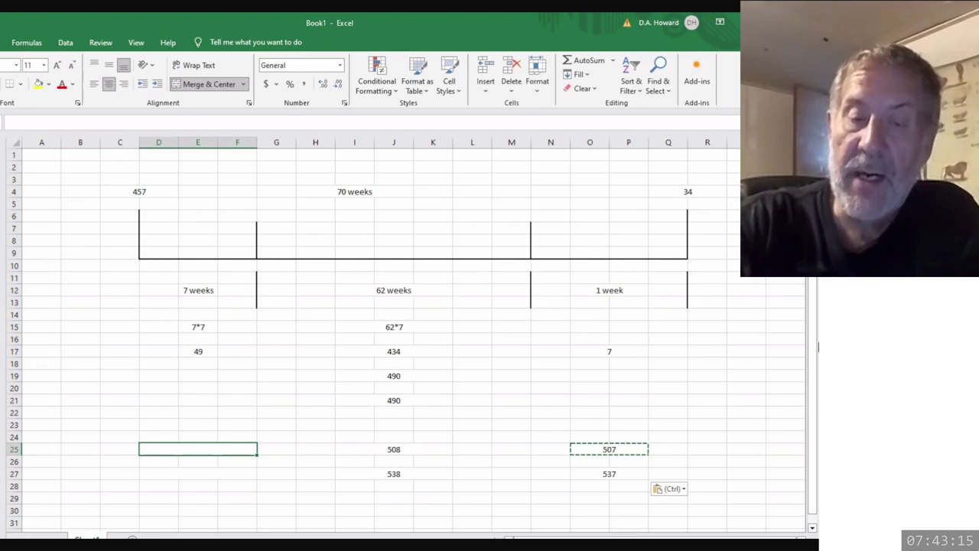
# Put 753 in D25 and base the O25 formula on D25, giving 1260
pyautogui.write('753')
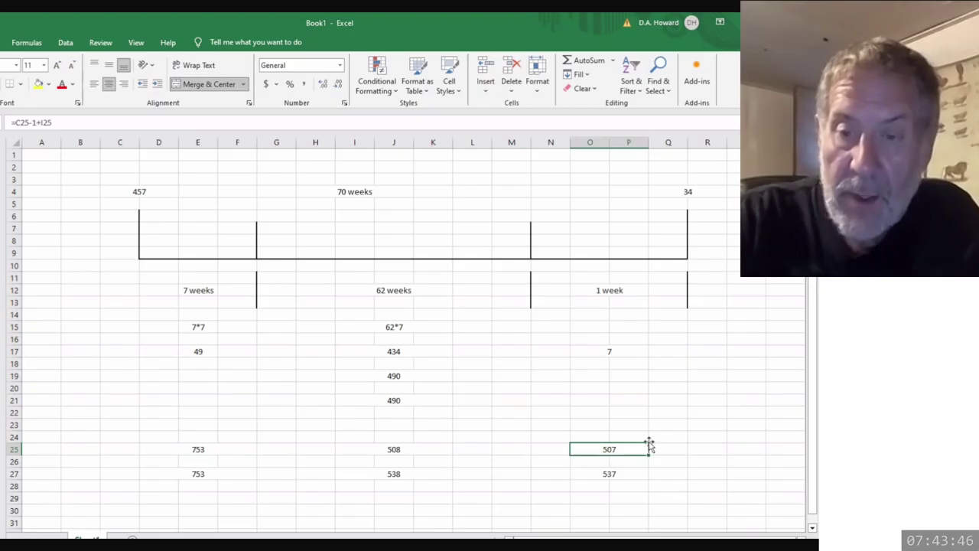
pyautogui.write('=')
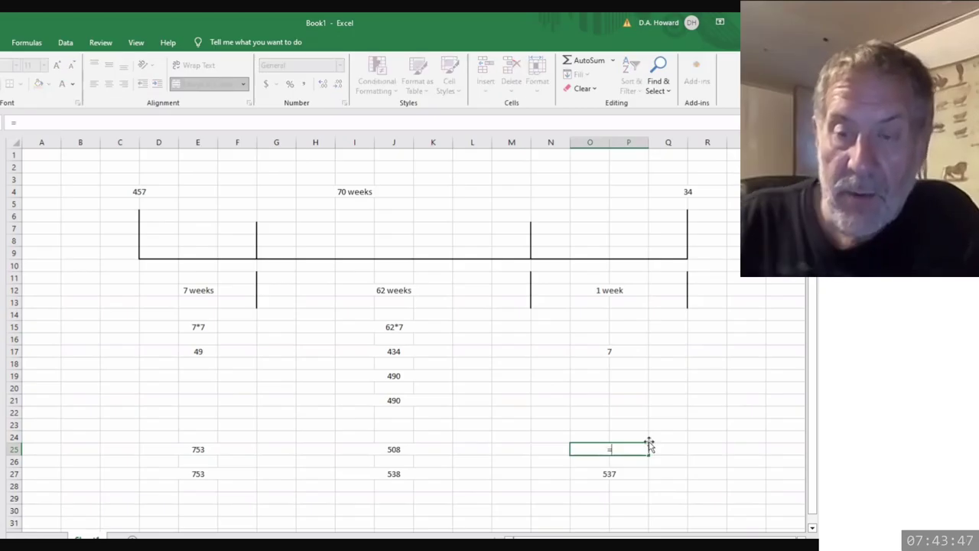
pyautogui.click(198, 449)
pyautogui.write('-1')
pyautogui.press('Return')
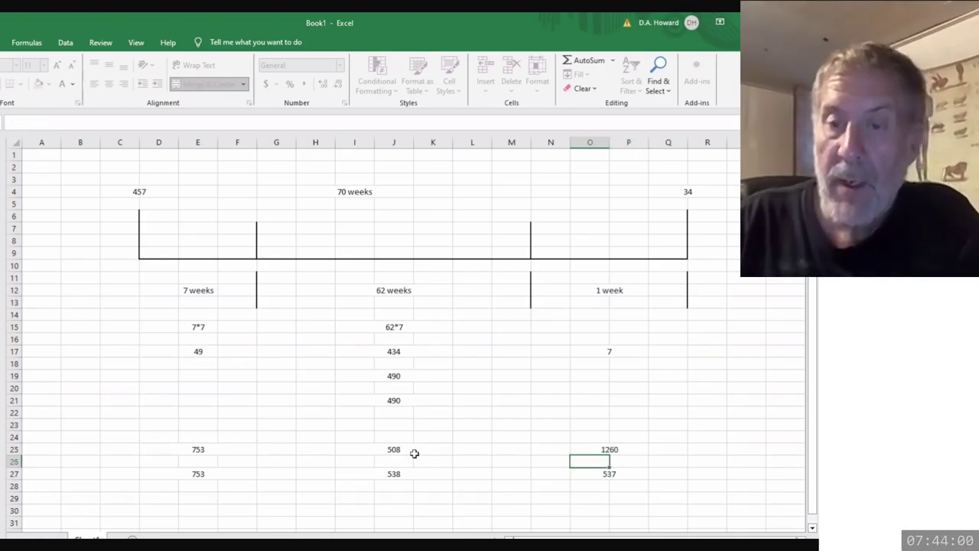
# Copy the O25 formula into O27, giving 1290
pyautogui.click(626, 451)
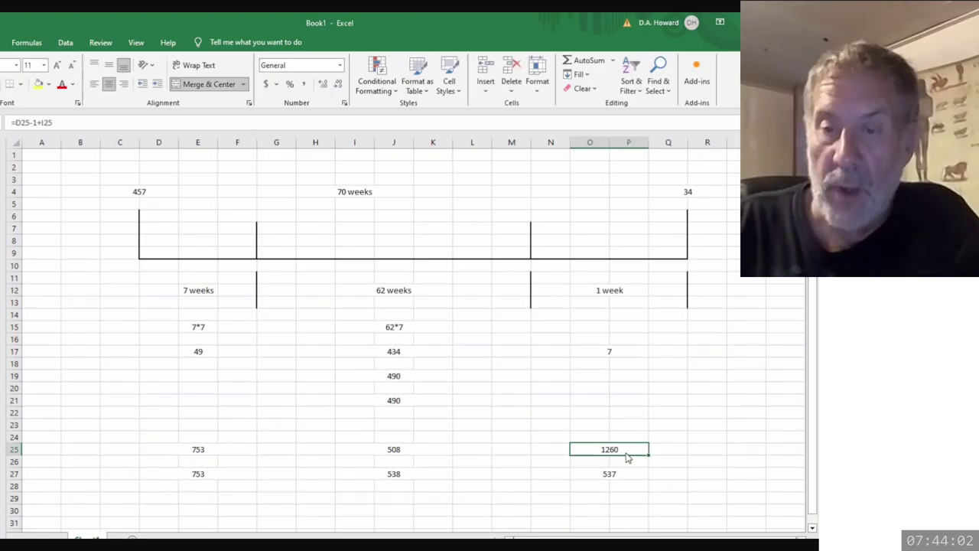
pyautogui.hotkey('ctrl', 'c')
pyautogui.click(614, 474)
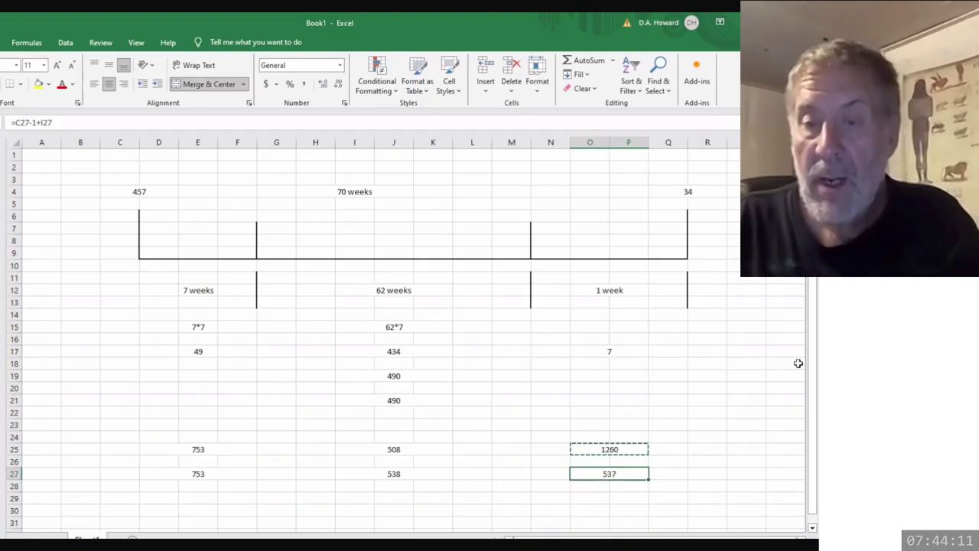
pyautogui.hotkey('ctrl', 'v')
pyautogui.click(736, 451)
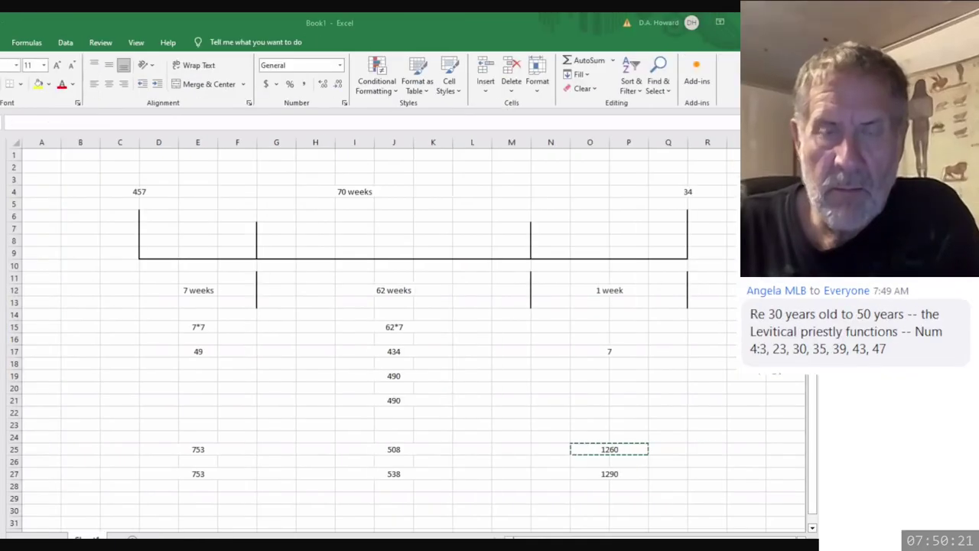
# Switch from Excel to the Figure 2.pdf timeline in Adobe Acrobat
pyautogui.hotkey('alt', 'Tab')
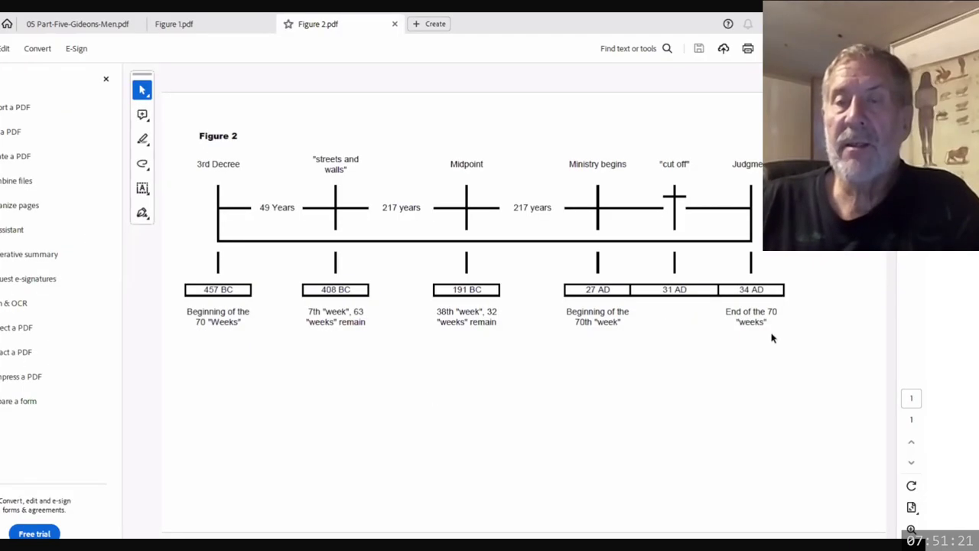
# Close the All tools pane so the Figure 2 timeline fills the view
pyautogui.click(105, 81)
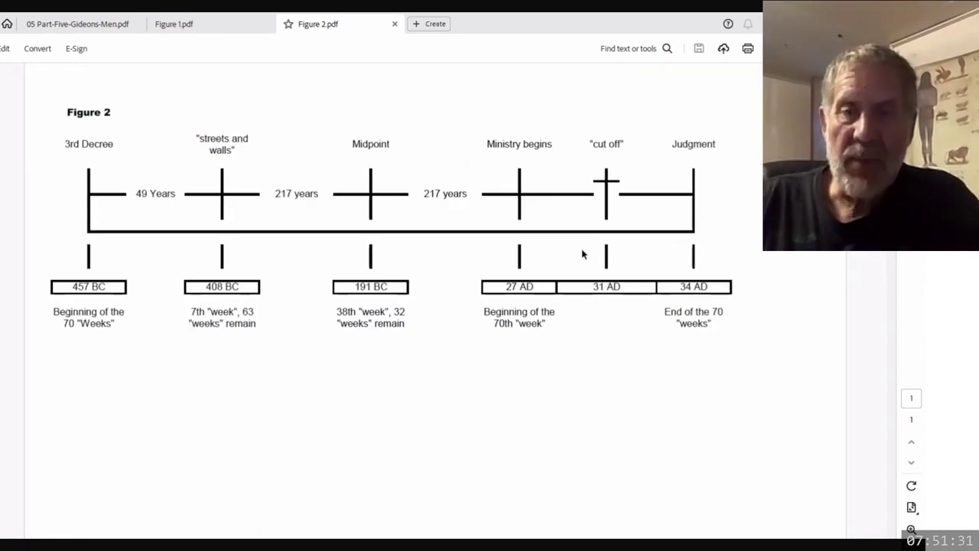